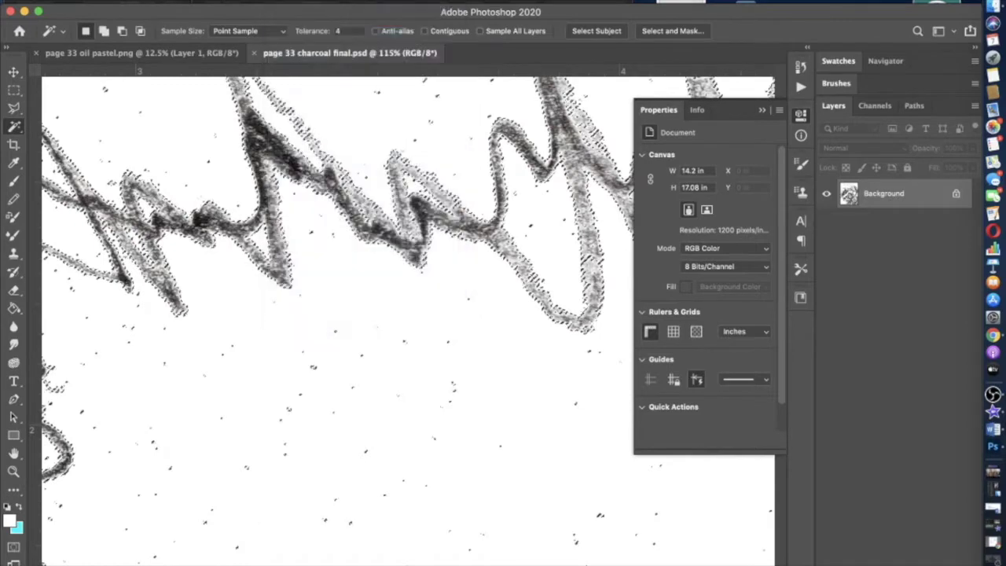
- Expand the current selection around the charcoal marks by 9 pixels
left_click(289, 2)
mouse_move(321, 177)
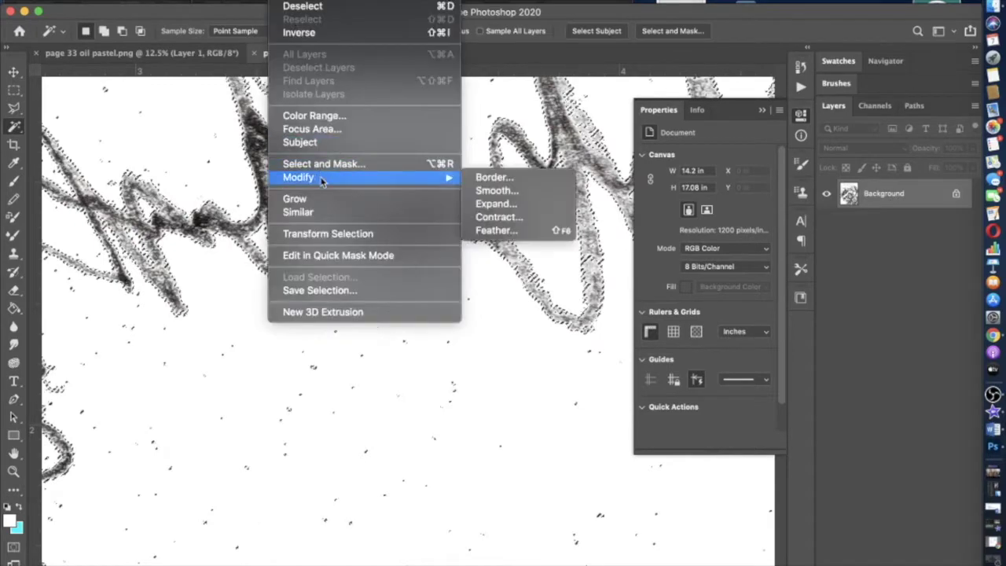
left_click(540, 205)
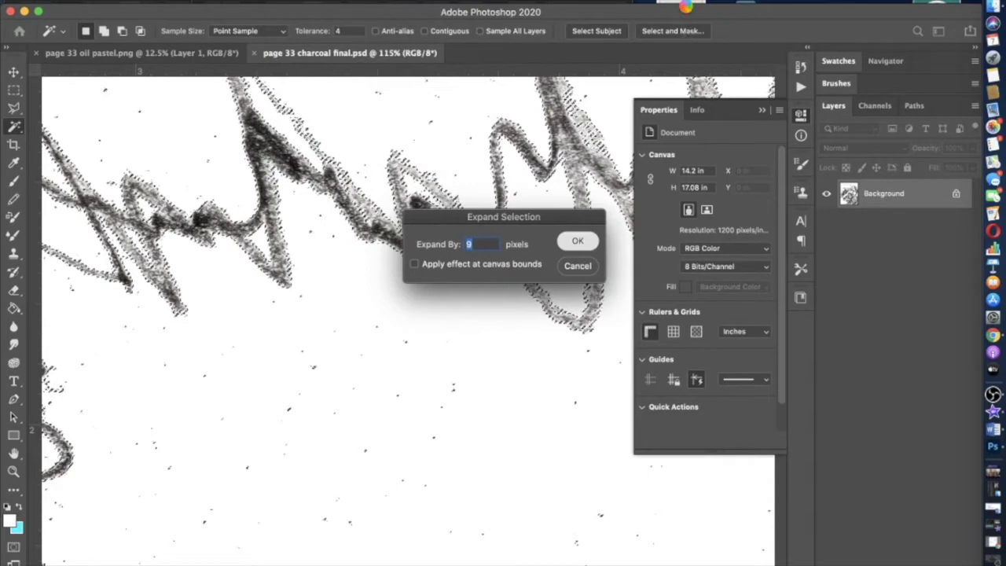
key("Return")
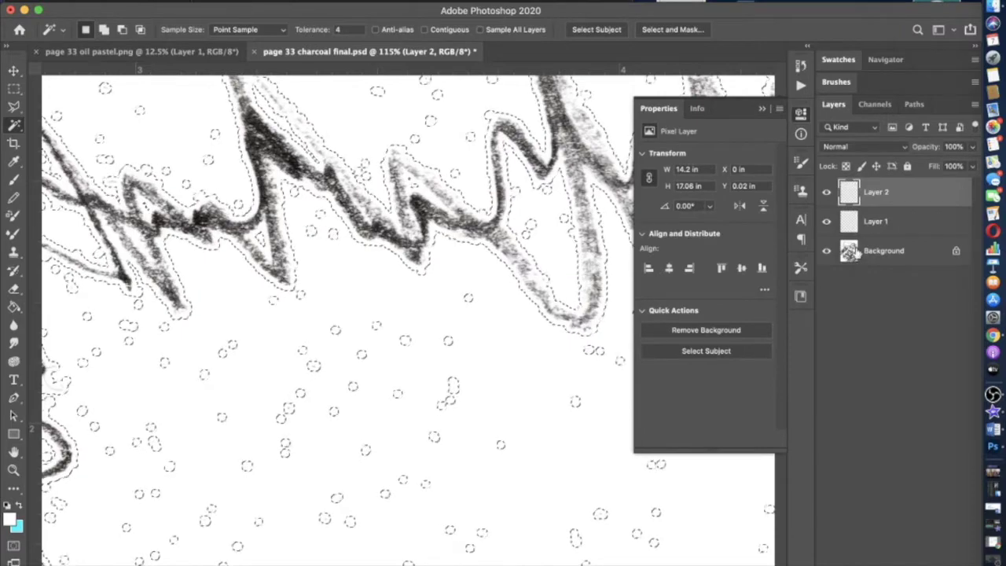
- Unlock and hide the Background layer, undoing the extra blank layer, and make the empty Layer 1 active
key("super+z")
left_click(960, 225)
key("super+shift+alt+n")
key("super+z")
left_click(827, 221)
left_click(873, 192)
- Set the foreground color to ffff00 and fill the selected areas on Layer 1 with the Paint Bucket tool
left_click(19, 506)
left_click(11, 518)
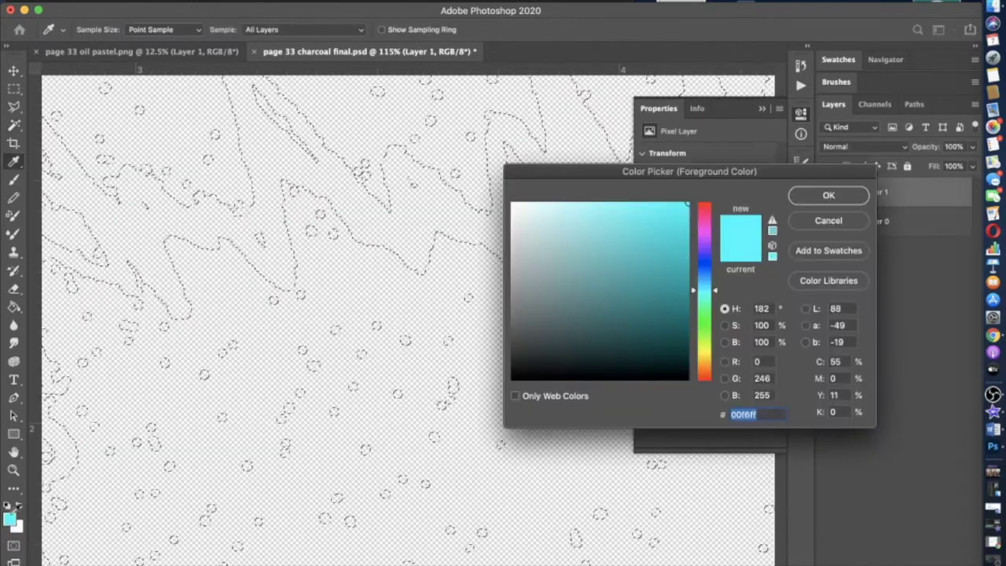
type("ffff00")
key("Return")
key("w")
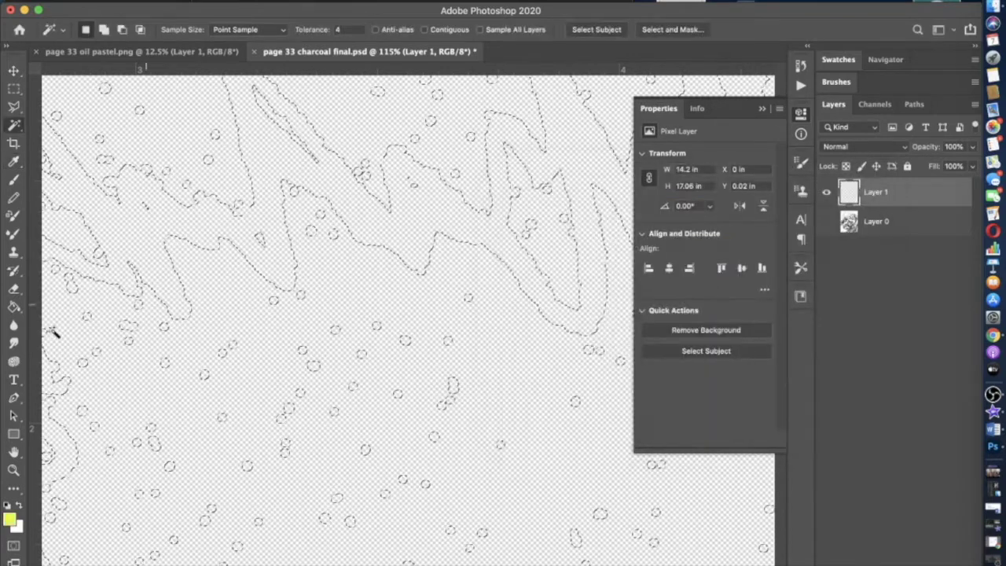
left_click(13, 308)
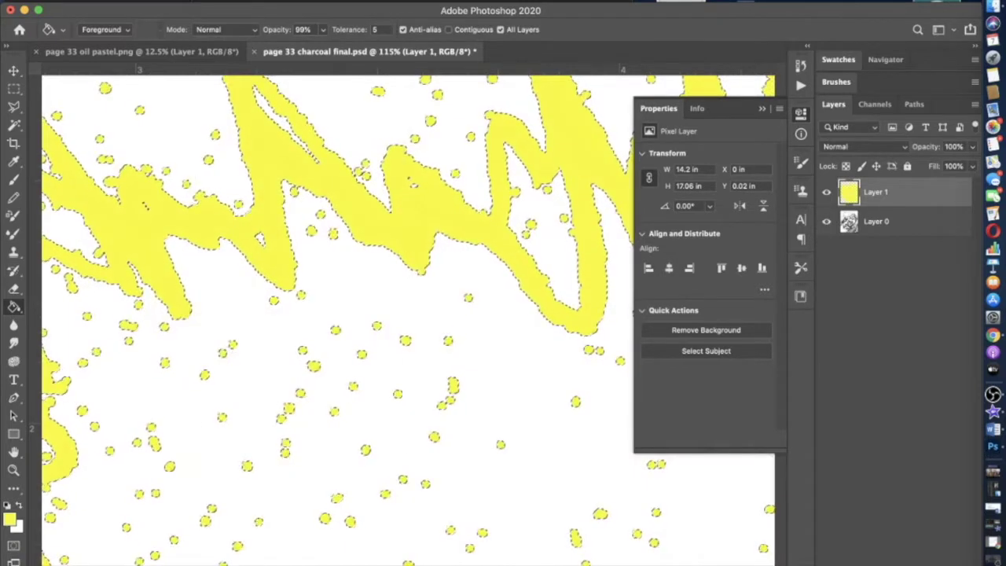
- Set the yellow Layer 1's blend mode to Multiply in its blending options
left_click(216, 1)
mouse_move(264, 117)
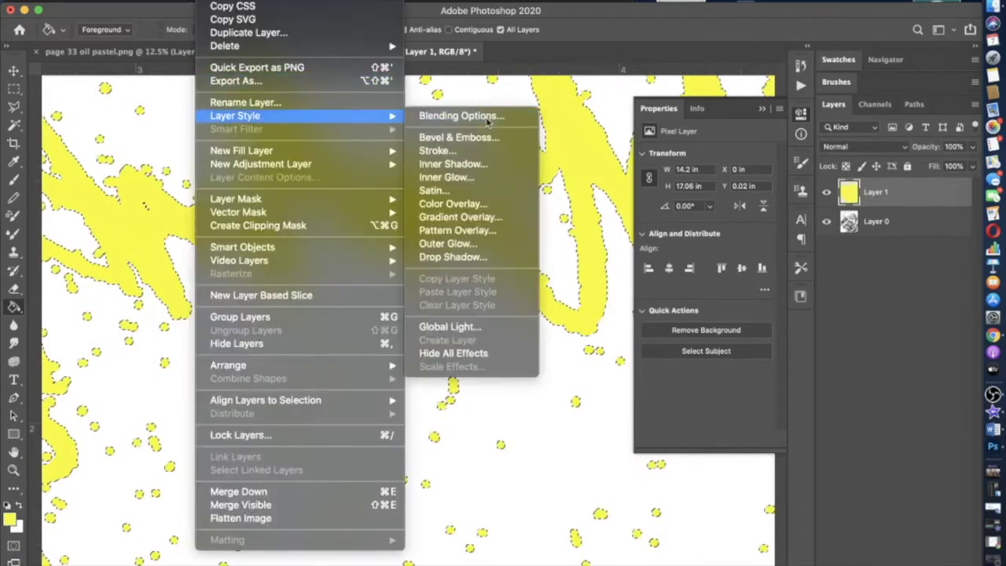
left_click(485, 118)
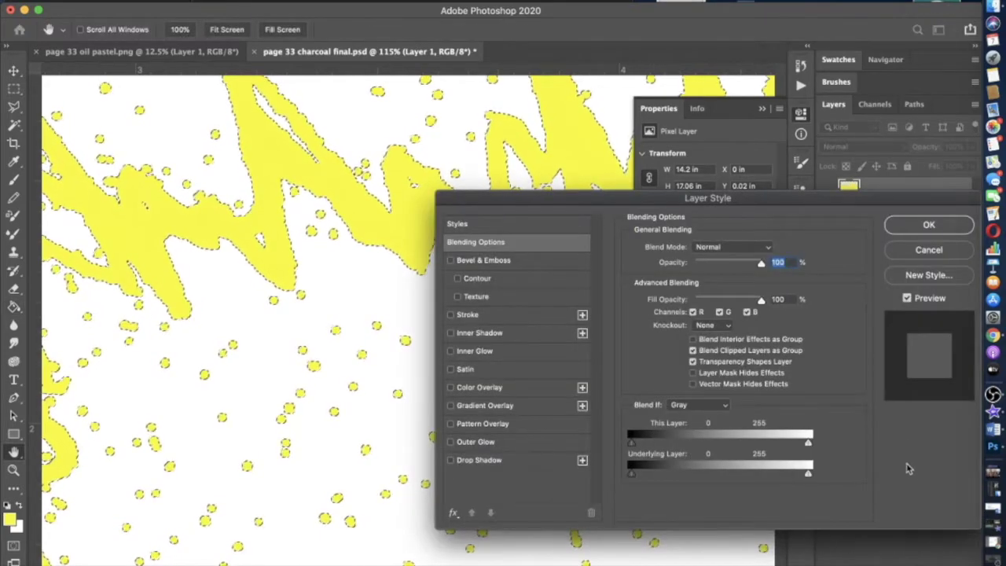
left_click(732, 247)
left_click(712, 286)
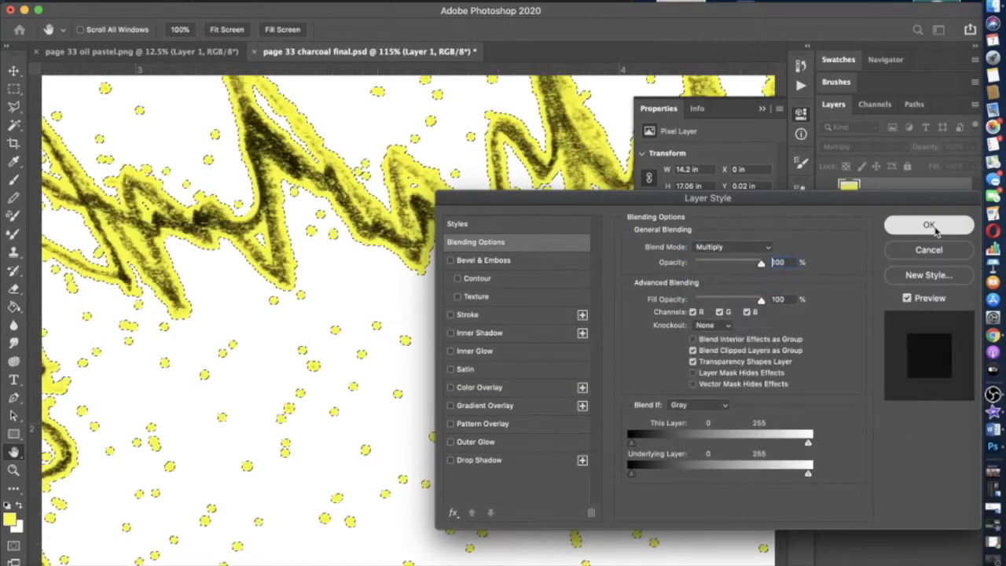
left_click(929, 225)
- Add a new layer above Layer 1, make white the foreground color and drop the selection
key("super+alt+shift+n")
left_click(17, 506)
left_click(14, 89)
left_click(99, 147)
key("super+minus")
key("super+minus")
key("super+minus")
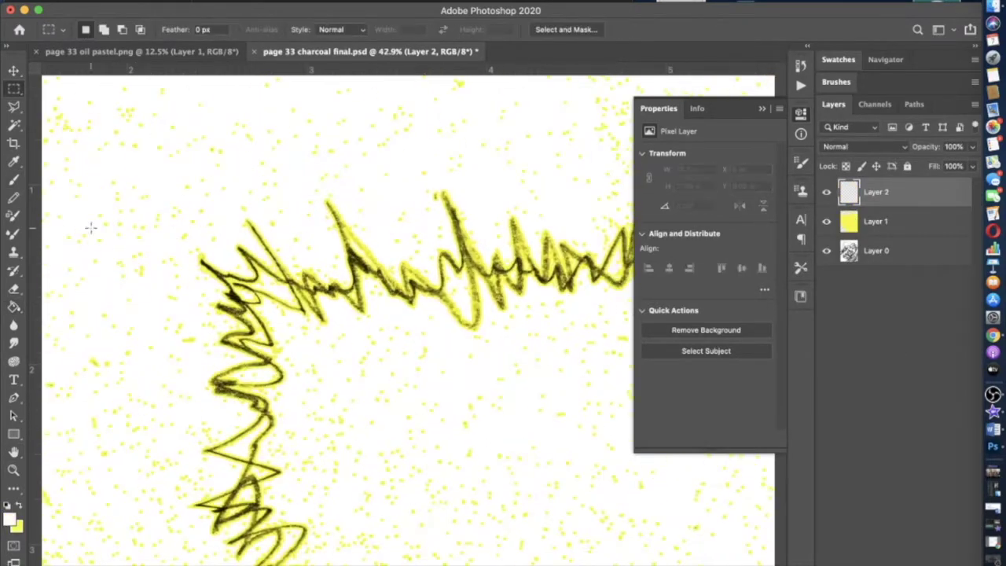
- Set up the Brush tool with 100% opacity and a size of 508 px
key("b")
scroll(184, 135, "down", 2)
left_click(320, 29)
left_click_drag(335, 47, 467, 53)
scroll(212, 338, "down", 5)
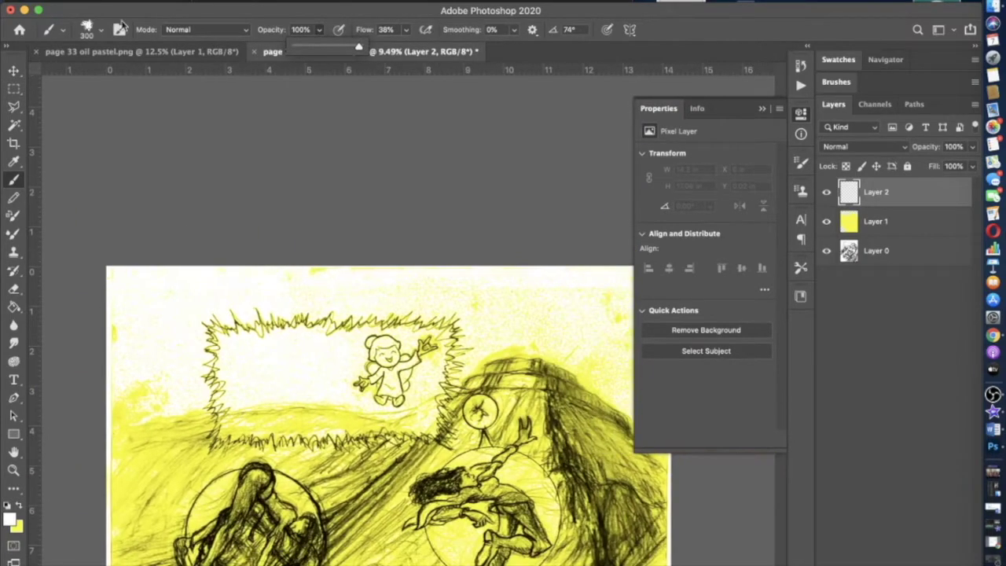
left_click(101, 30)
scroll(548, 410, "right", 1)
scroll(547, 410, "down", 1)
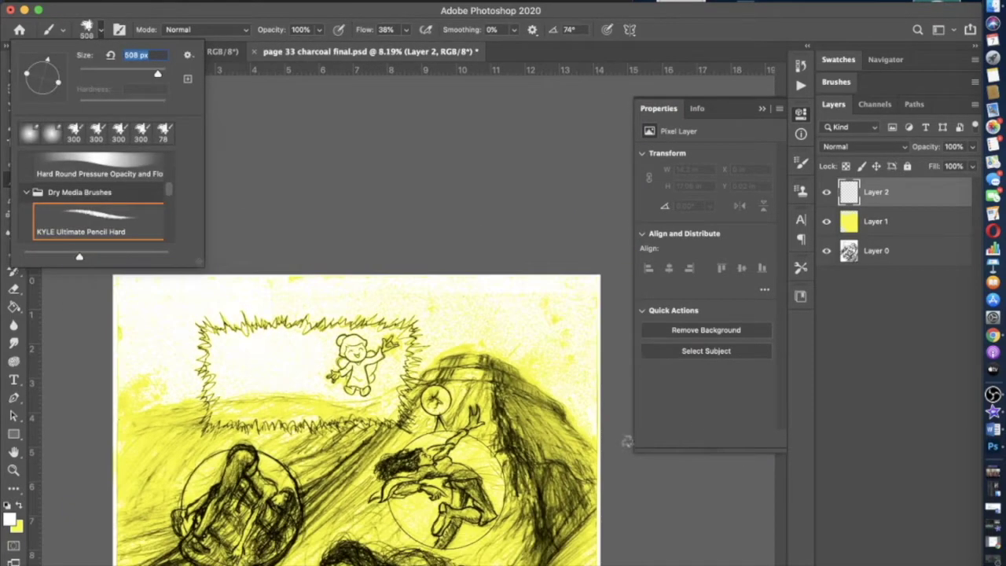
- Paint white over the yellow in the sky and in the blank lower-left corner of the drawing on Layer 2
left_click(597, 435)
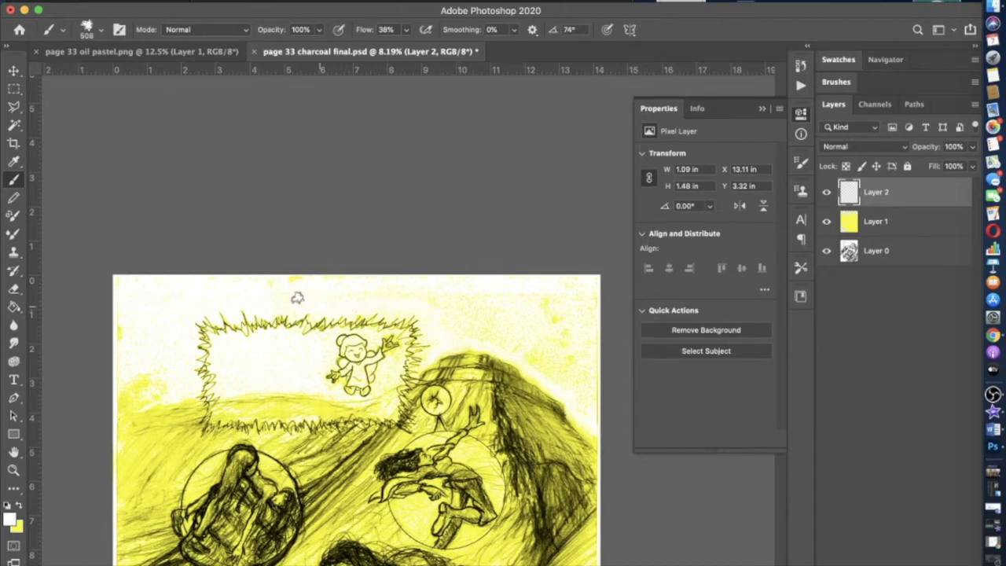
left_click_drag(150, 398, 118, 409)
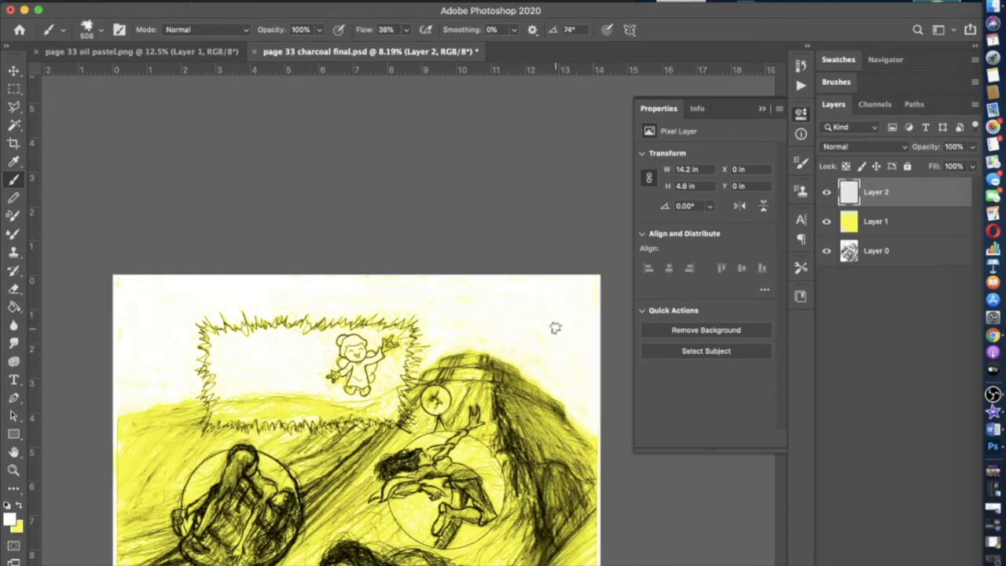
scroll(555, 327, "up", 4)
scroll(553, 325, "down", 5)
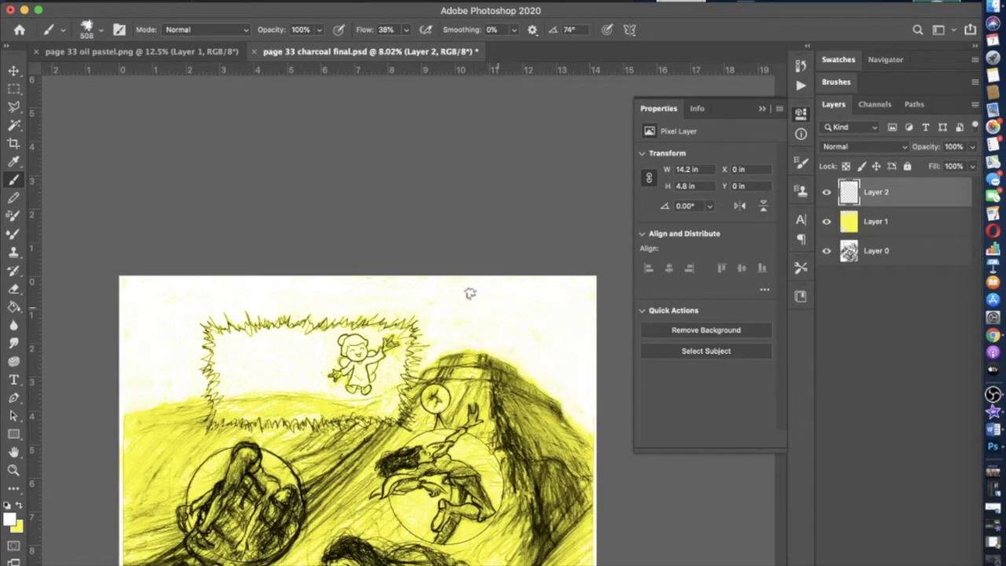
scroll(450, 280, "down", 10)
scroll(409, 393, "left", 5)
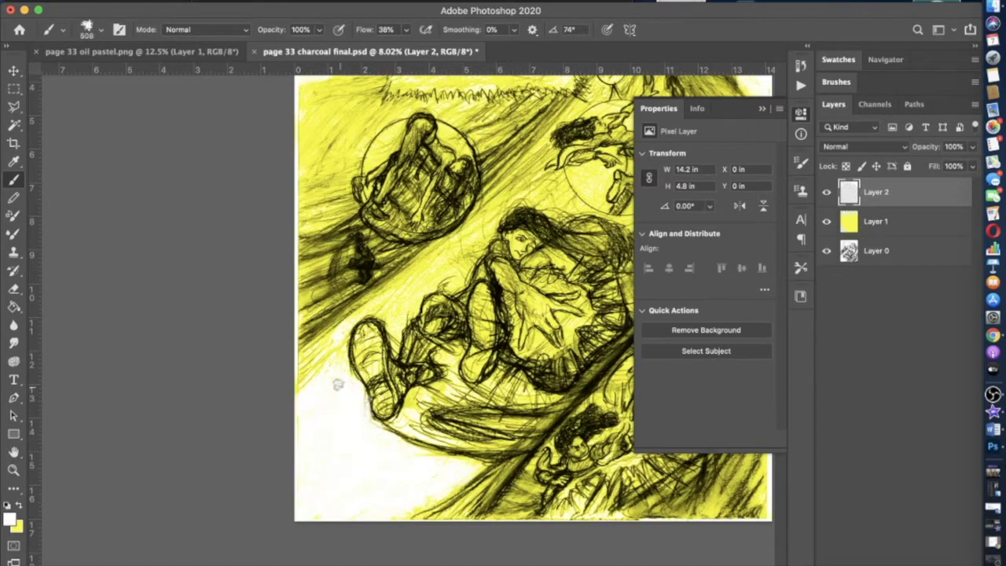
- Enlarge the eraser to 460 px and erase the white paint along the heel of the shoe
key("e")
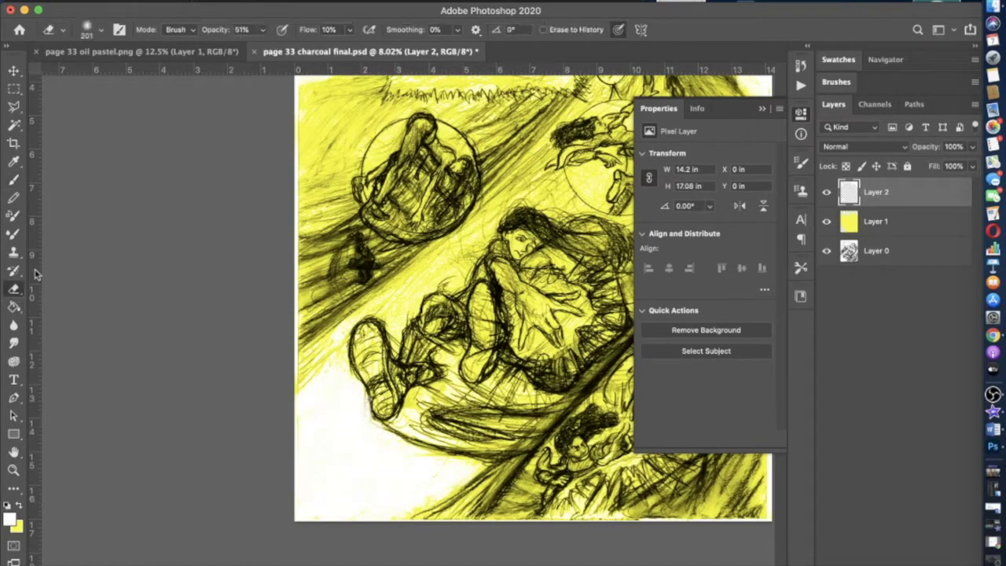
left_click(100, 30)
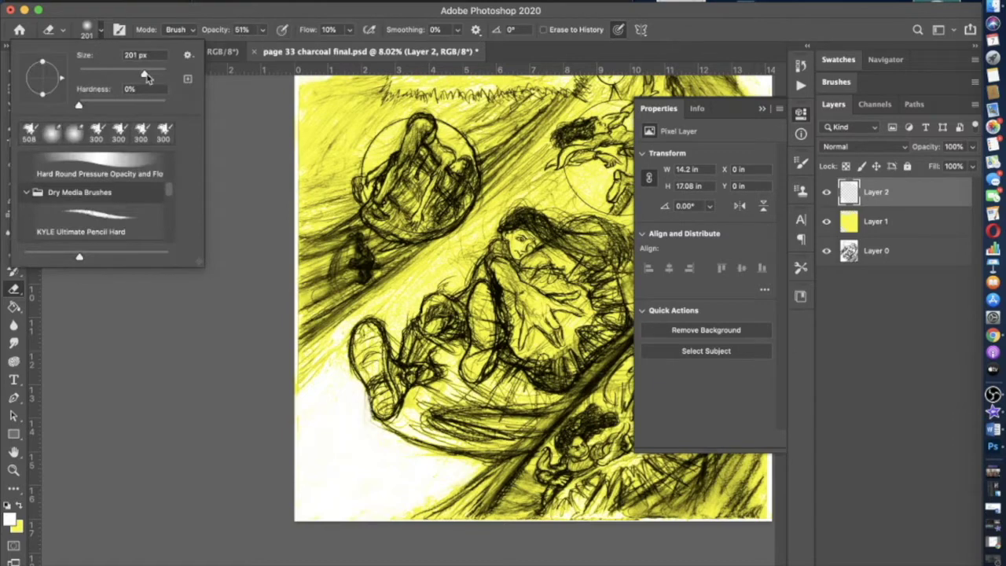
left_click(367, 403)
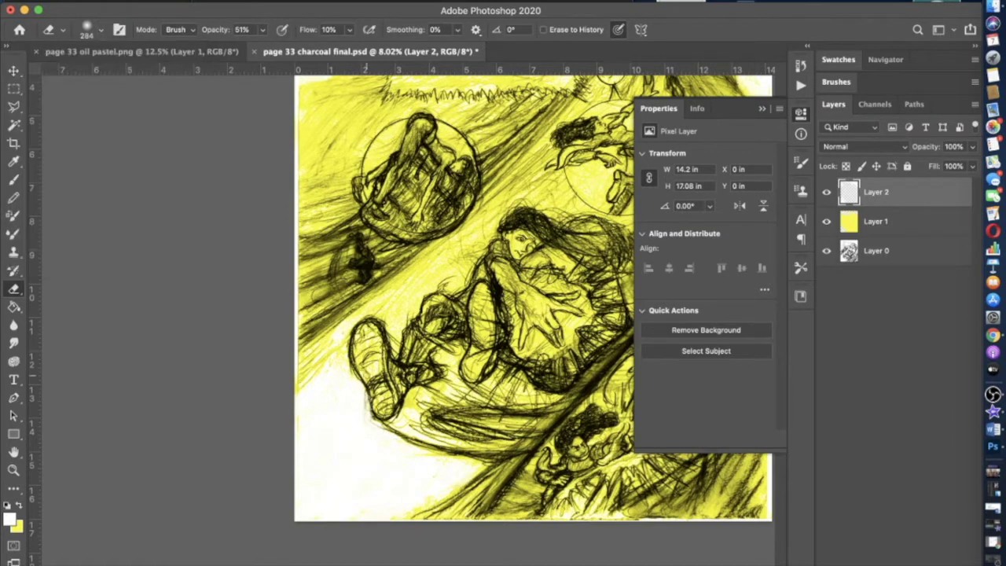
left_click(100, 29)
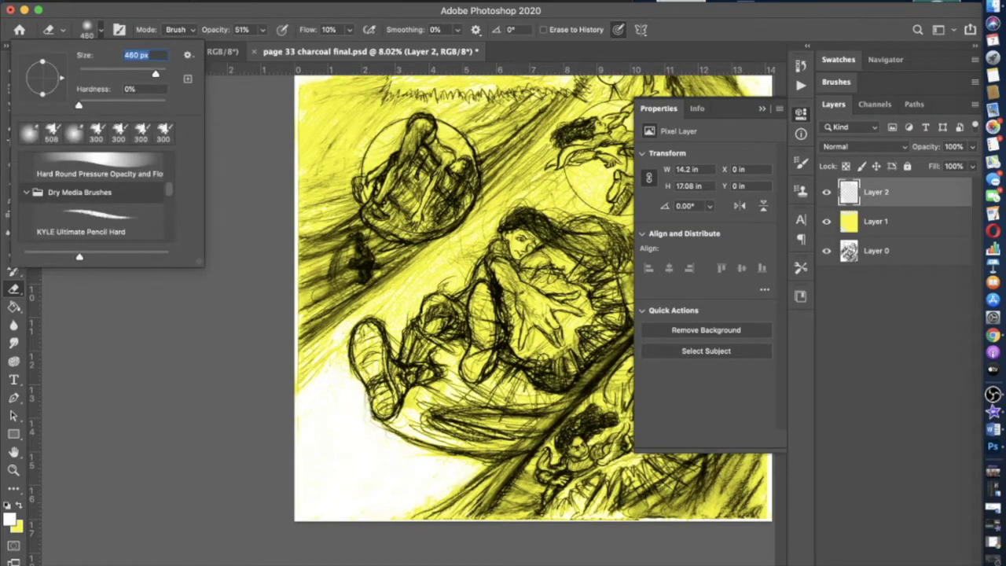
left_click(368, 410)
- Brush white over the yellow specks above and to the left of the scribbled frame
scroll(365, 389, "up", 5)
scroll(367, 391, "up", 3)
scroll(367, 390, "up", 1)
scroll(367, 391, "up", 3)
key("b")
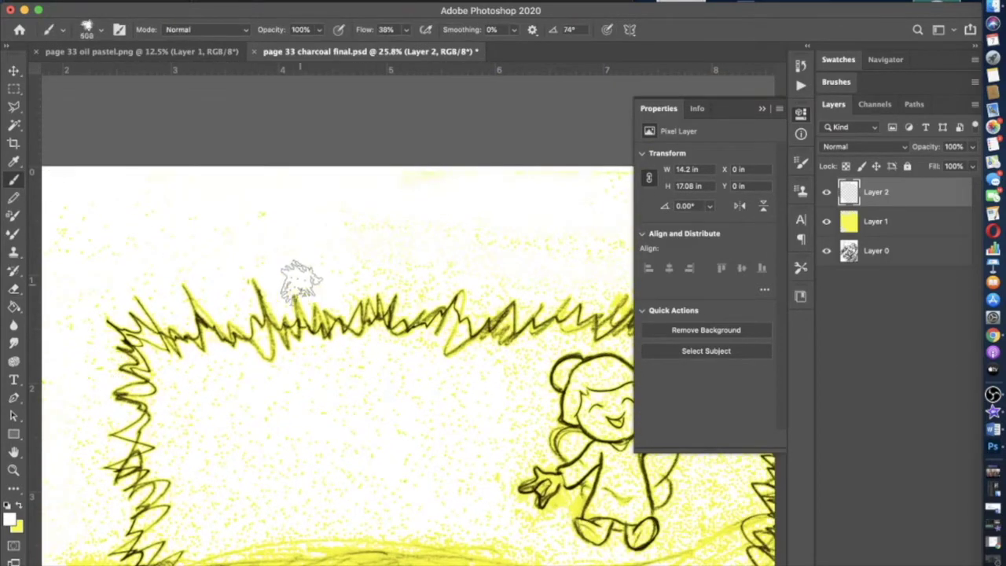
scroll(472, 187, "left", 5)
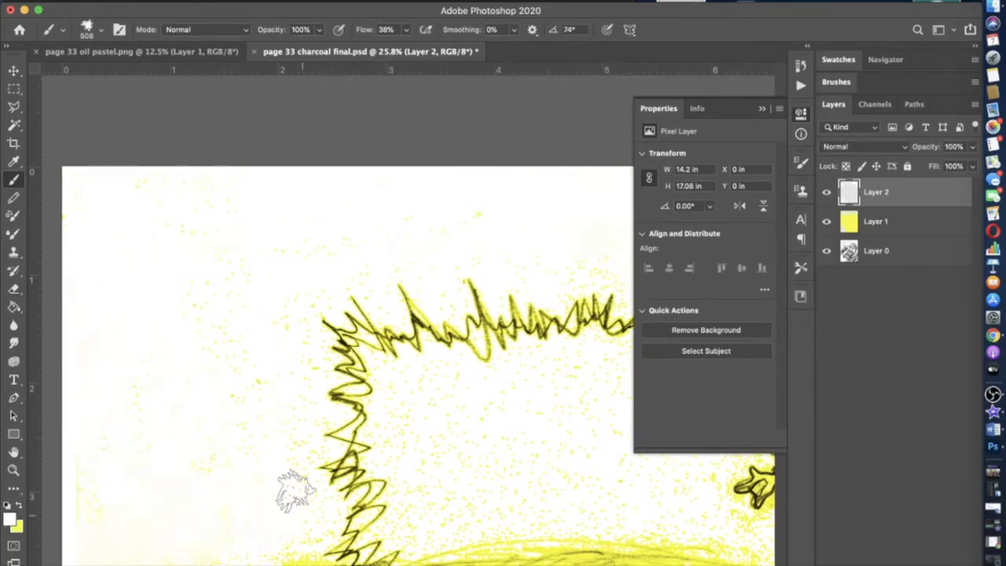
scroll(197, 243, "down", 4)
scroll(196, 244, "right", 3)
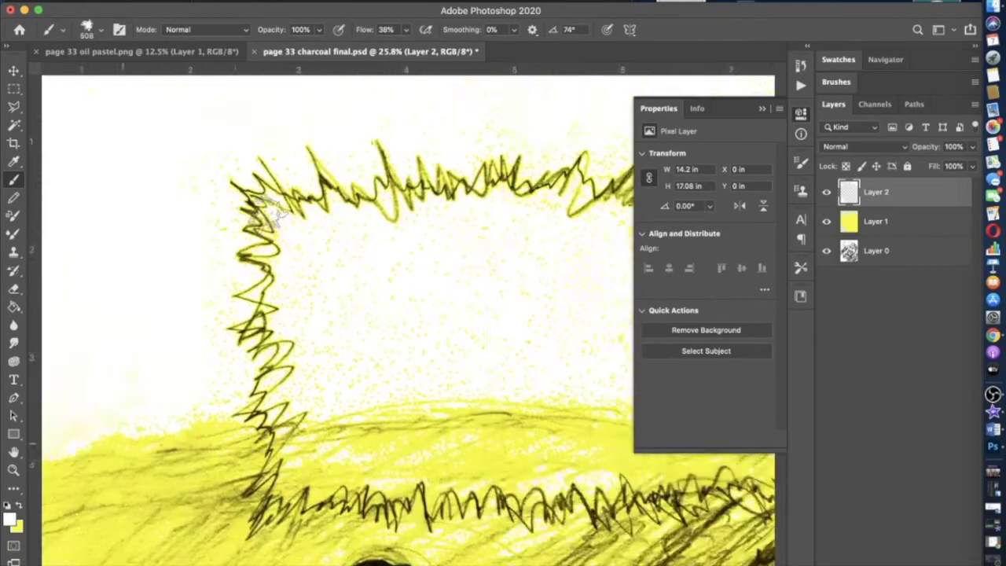
- Brush white over the remaining yellow specks along the page's top edge and in the sky right of the frame
scroll(270, 235, "up", 4)
scroll(269, 236, "right", 10)
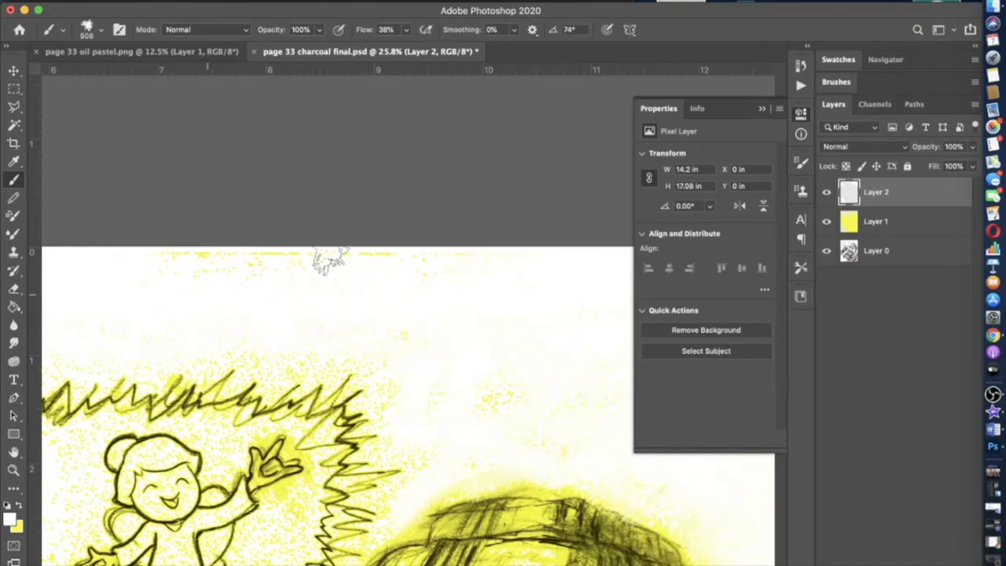
scroll(393, 276, "right", 7)
scroll(393, 275, "down", 1)
scroll(526, 236, "down", 5)
scroll(525, 236, "right", 3)
scroll(404, 337, "up", 5)
scroll(404, 337, "left", 10)
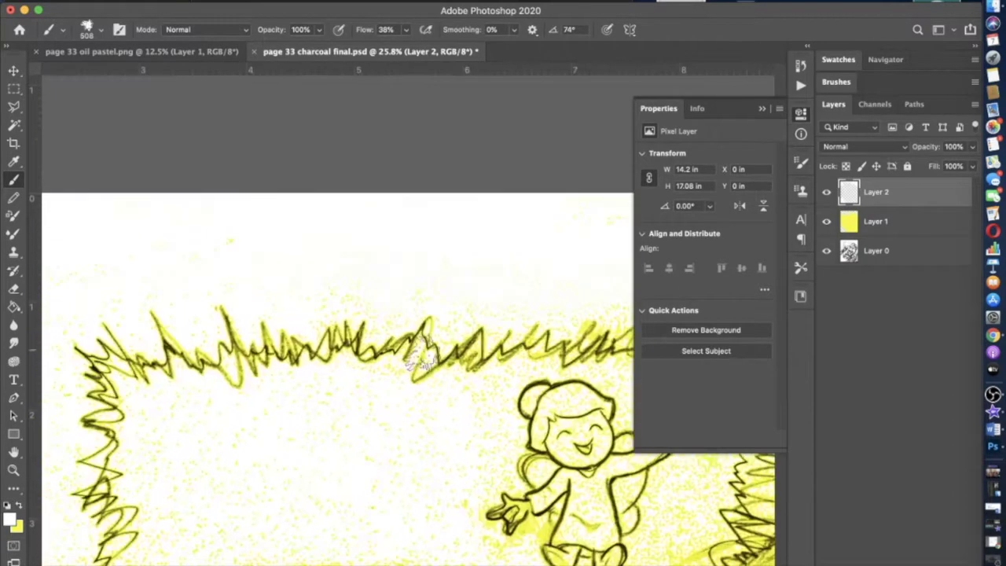
- Set the brush size to 396 px and paint white over the yellow specks inside the frame, left of the winged girl
scroll(417, 350, "down", 3)
scroll(417, 350, "left", 1)
left_click(101, 30)
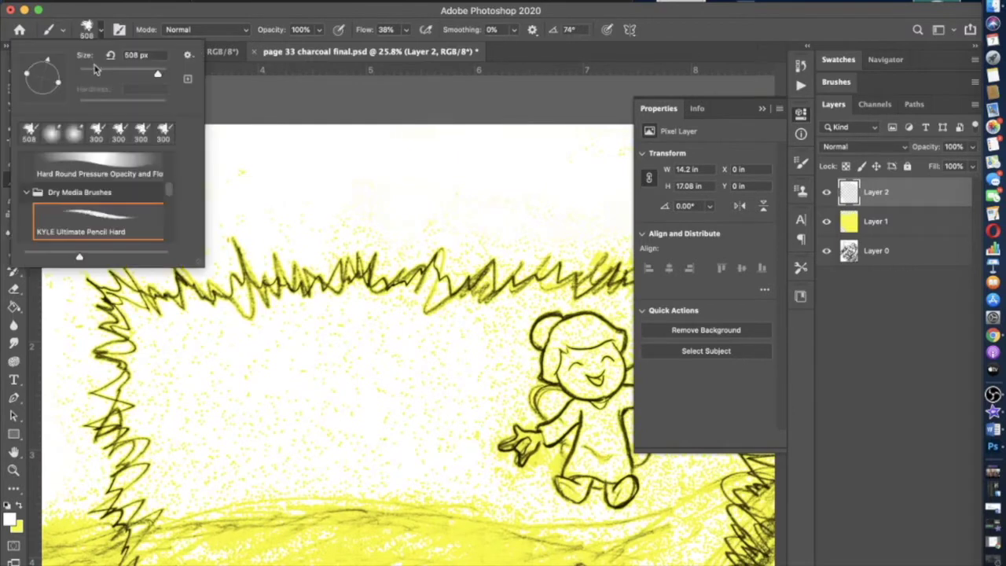
left_click(121, 17)
left_click(93, 37)
left_click(140, 73)
left_click(178, 360)
left_click(102, 30)
left_click_drag(143, 76, 148, 77)
key("Return")
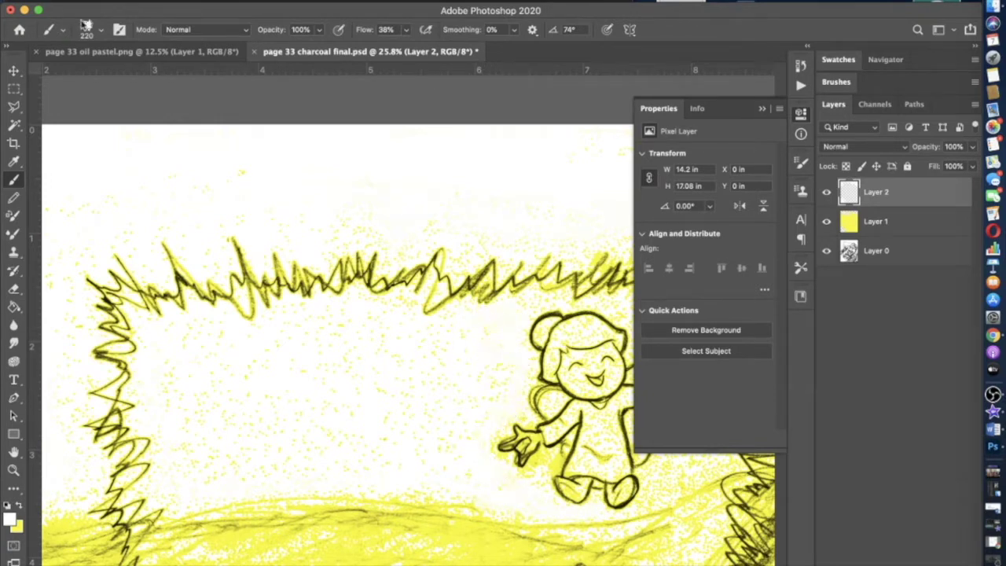
left_click(100, 30)
left_click_drag(139, 73, 153, 72)
left_click(180, 485)
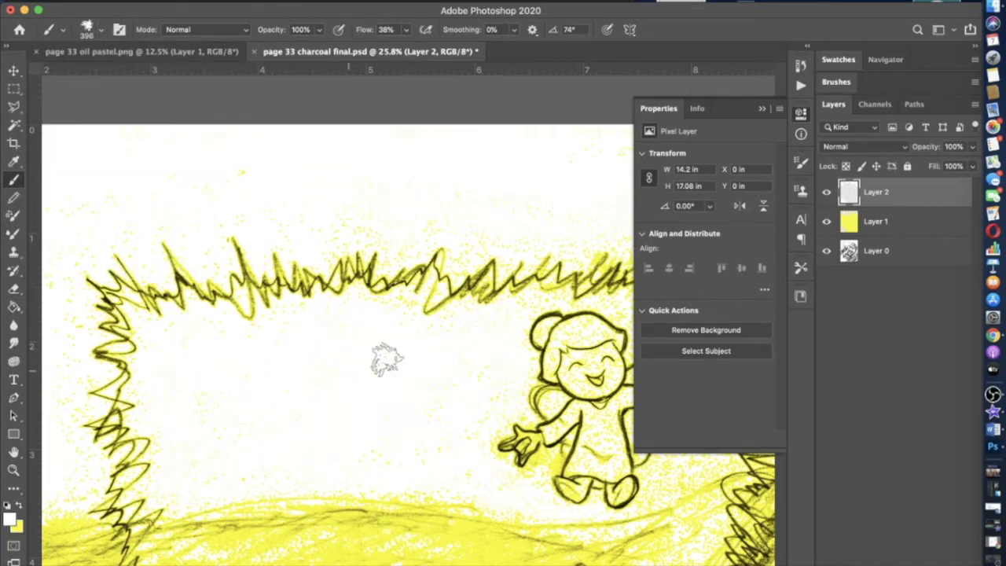
- Reduce the brush to 62 px and paint white closely around the outline of the girl's raised hand and sleeve
scroll(378, 338, "right", 6)
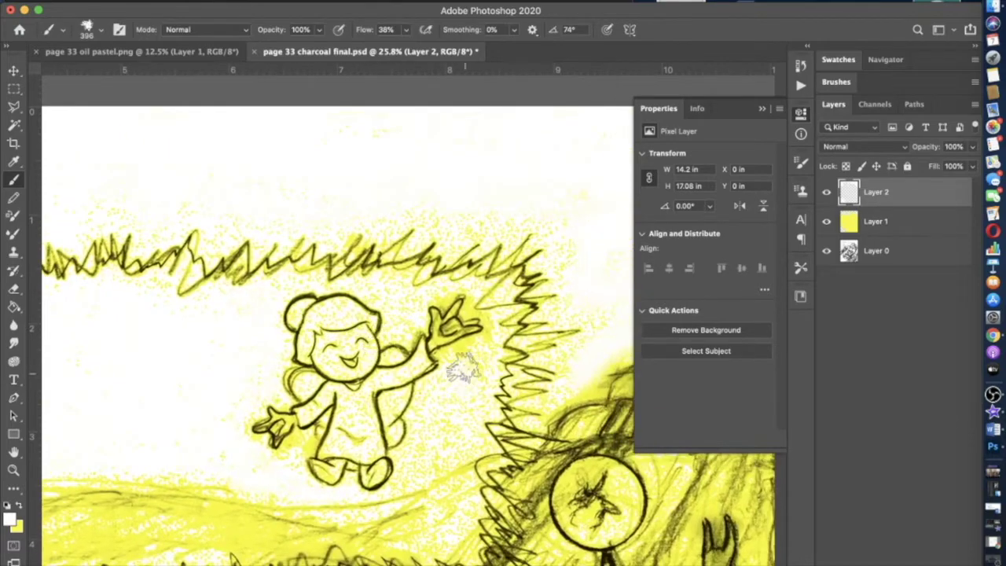
scroll(422, 460, "up", 5)
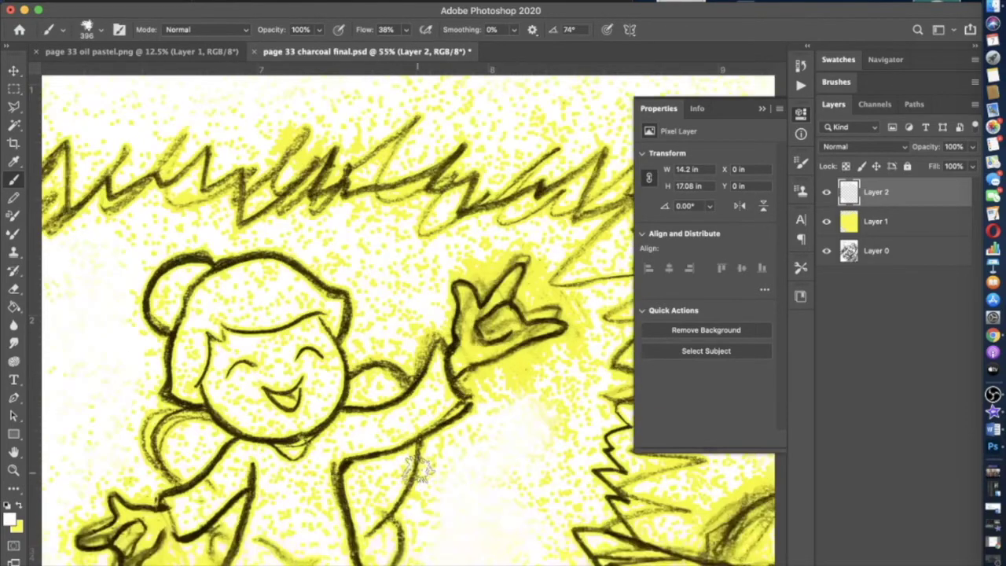
left_click(100, 30)
left_click(105, 73)
scroll(431, 278, "right", 1)
scroll(430, 277, "up", 2)
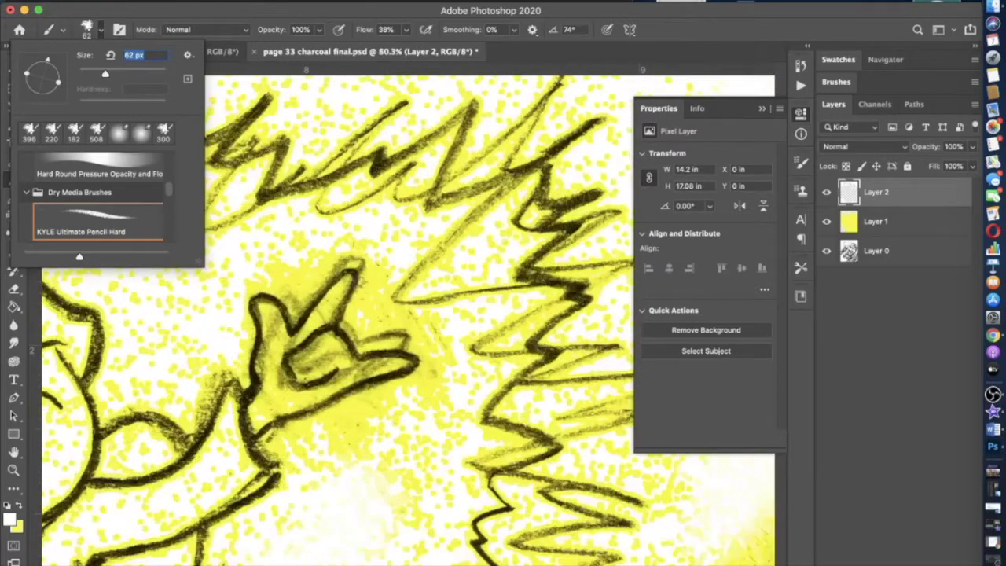
scroll(236, 354, "left", 4)
left_click_drag(339, 411, 372, 365)
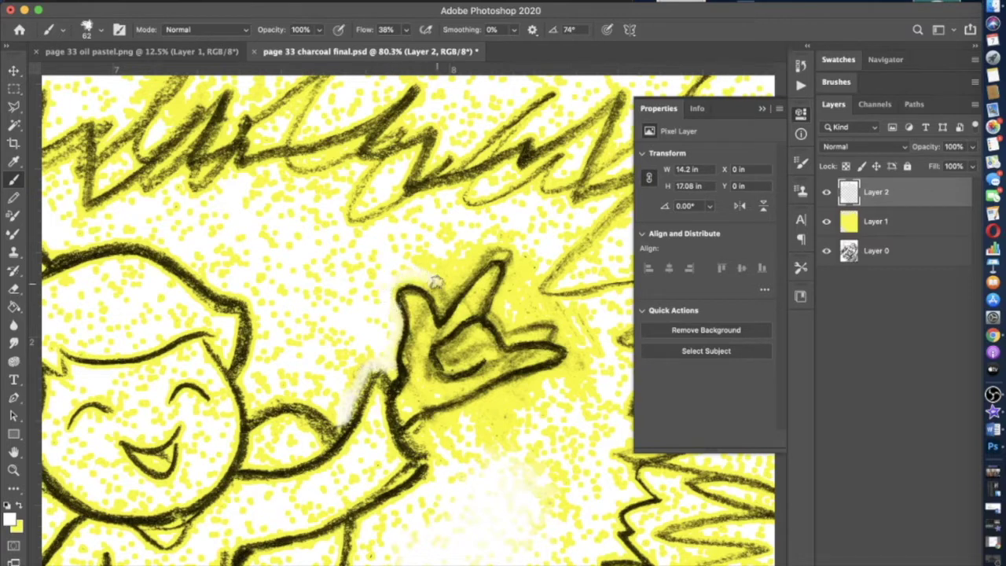
left_click_drag(441, 298, 493, 252)
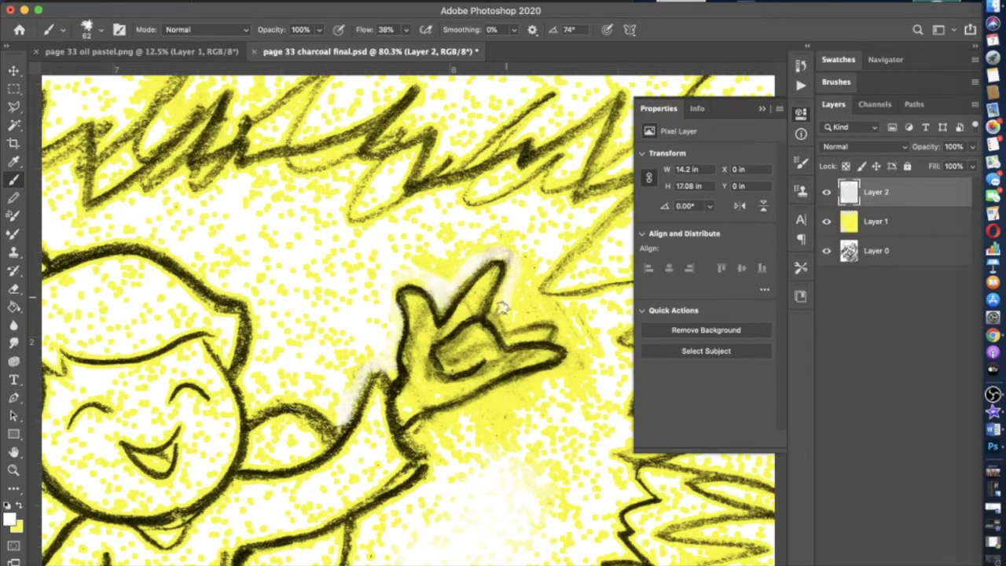
mouse_move(509, 326)
left_mouse_down()
mouse_move(564, 335)
mouse_move(577, 362)
mouse_move(453, 426)
mouse_move(432, 447)
left_mouse_up()
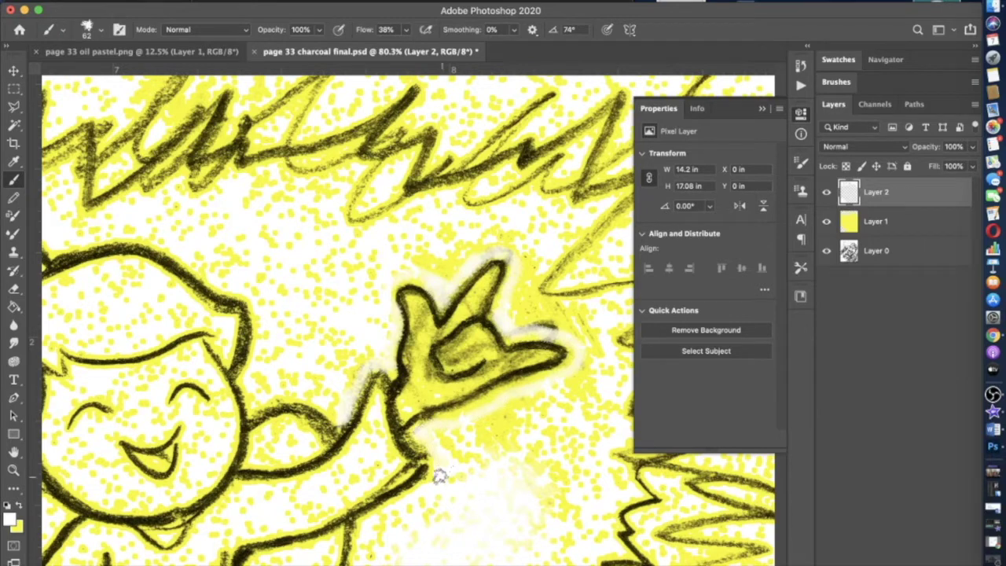
scroll(369, 535, "down", 3)
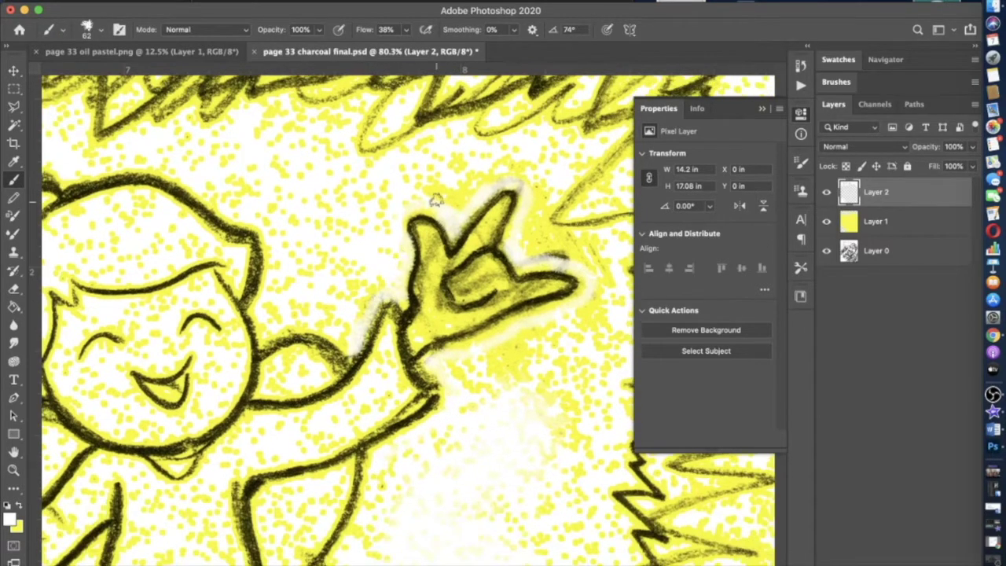
- Paint white beside the girl's raised sleeve and closely around the outline of her lowered hand
mouse_move(342, 339)
left_mouse_down()
mouse_move(302, 317)
mouse_move(273, 330)
mouse_move(276, 241)
mouse_move(249, 212)
left_mouse_up()
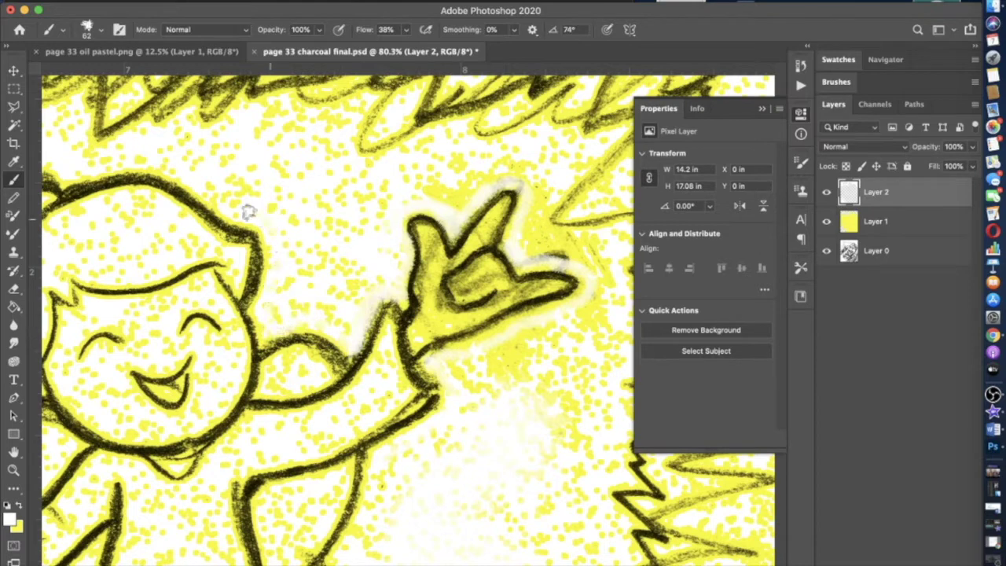
scroll(360, 243, "down", 8)
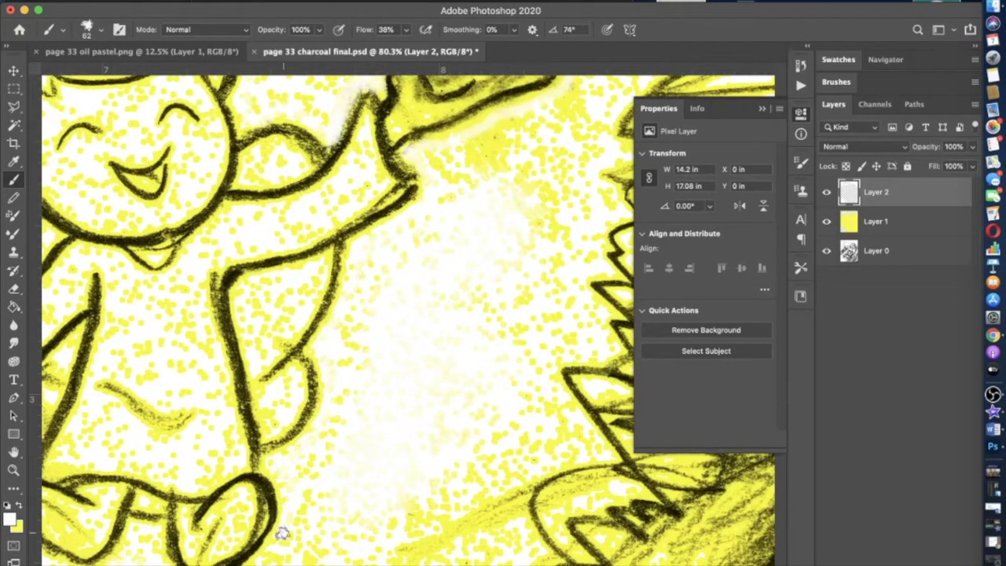
scroll(264, 558, "up", 8)
scroll(307, 205, "left", 10)
scroll(236, 354, "down", 6)
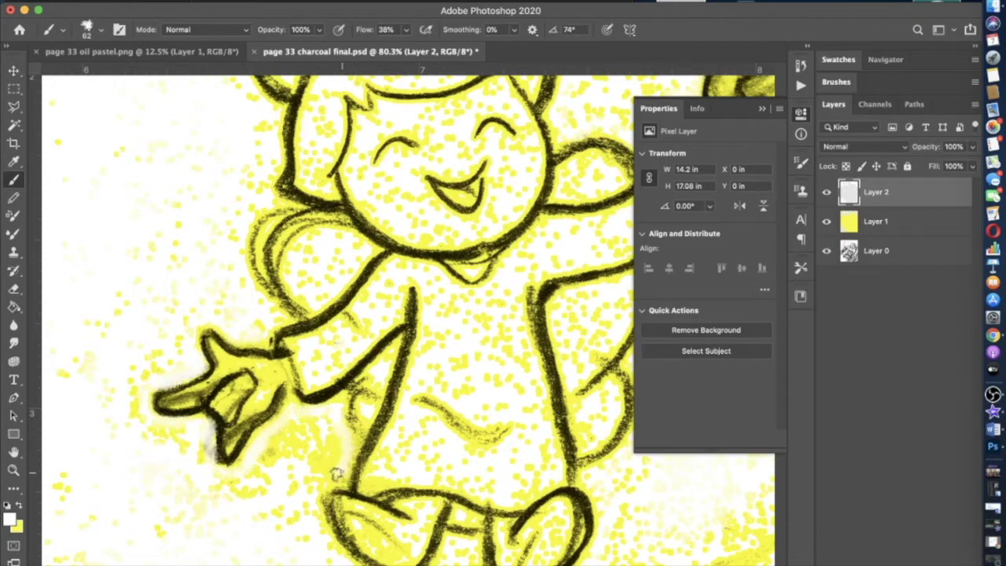
scroll(331, 472, "down", 1)
scroll(206, 407, "down", 5)
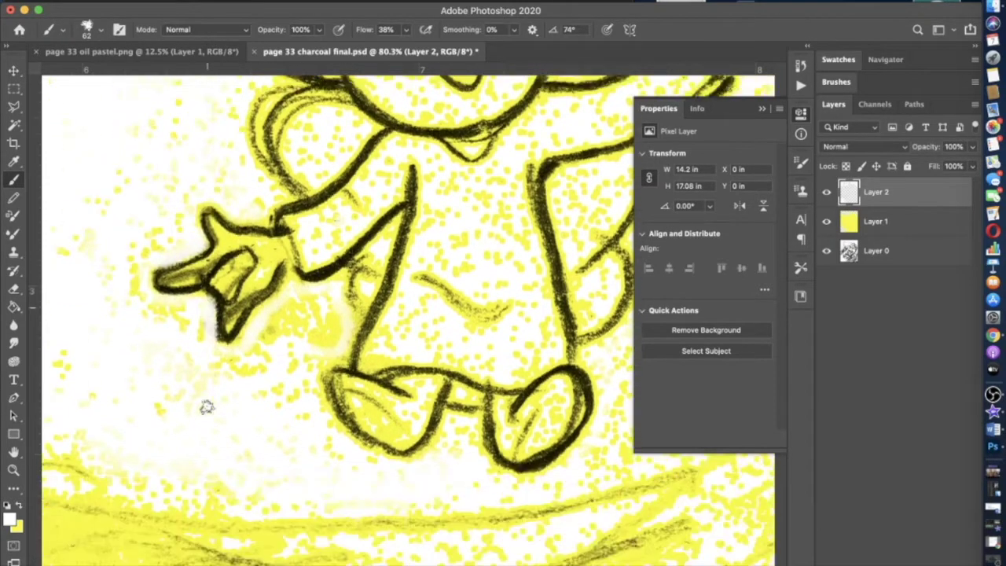
- Set the brush size to 92 px and paint white over the yellow patch between the lowered hand and the dress
left_click(101, 30)
left_click(119, 73)
mouse_move(233, 370)
left_mouse_down()
mouse_move(299, 306)
mouse_move(308, 333)
left_mouse_up()
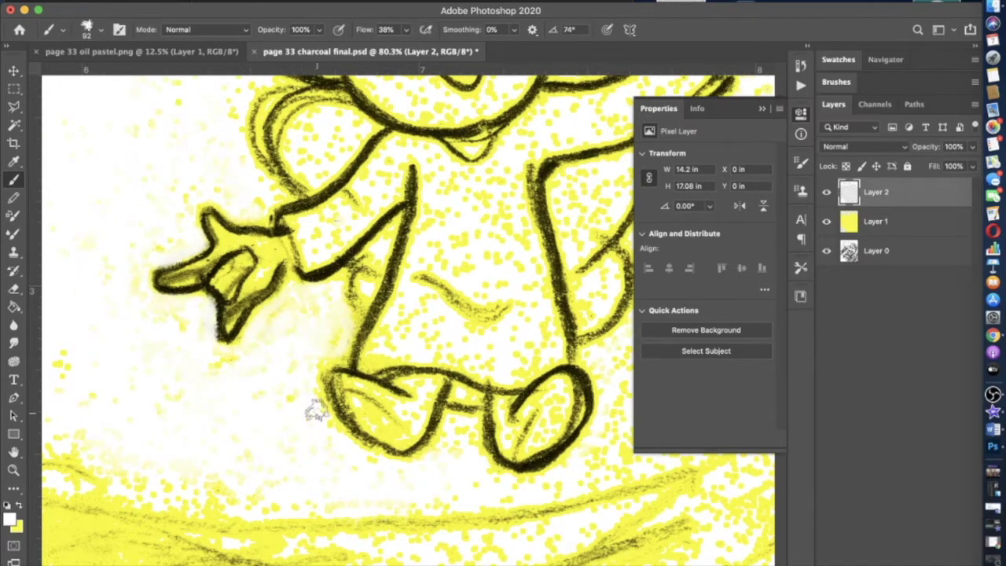
- Reduce the brush to 55 px and paint white along the outer edge of the wing above the lowered hand
scroll(292, 443, "up", 4)
scroll(281, 453, "up", 3)
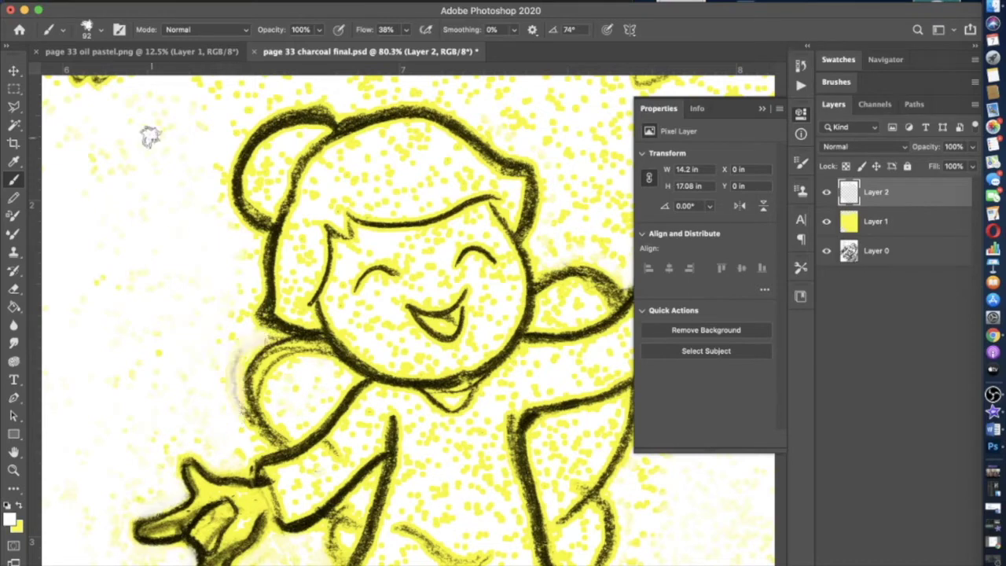
left_click(94, 28)
left_click(102, 72)
mouse_move(268, 340)
left_mouse_down()
mouse_move(219, 373)
mouse_move(247, 416)
left_mouse_up()
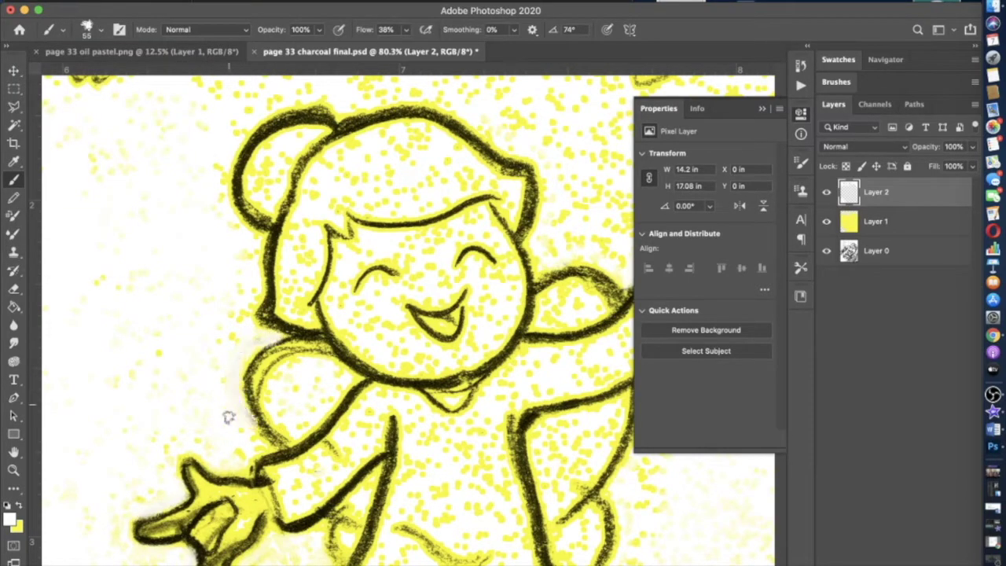
- Brush white along the edge of the girl's shoe on the raised-hand side
scroll(236, 425, "right", 5)
scroll(243, 440, "down", 3)
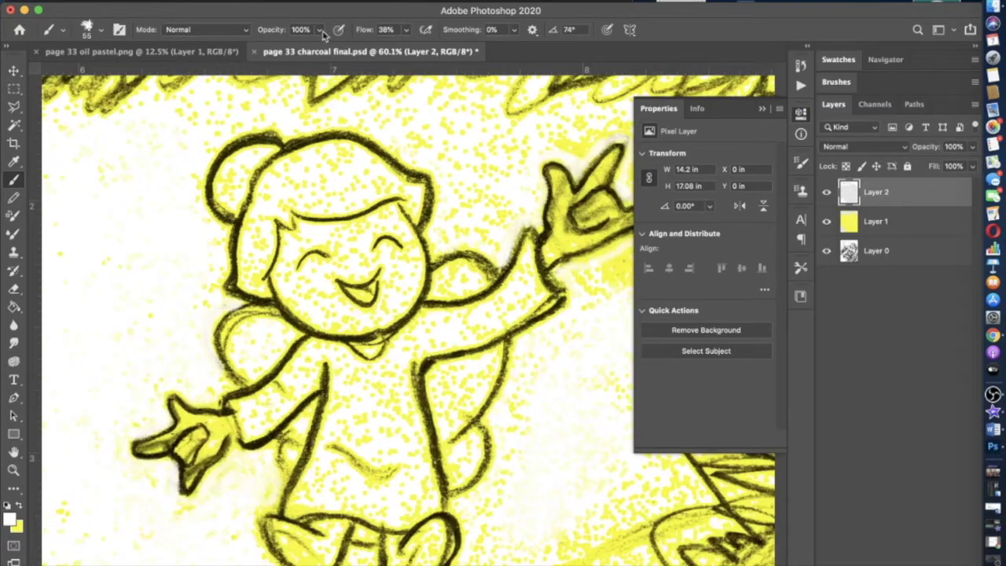
scroll(362, 299, "down", 3)
scroll(448, 450, "up", 3)
mouse_move(420, 431)
left_mouse_down()
mouse_move(418, 405)
mouse_move(409, 463)
mouse_move(389, 488)
mouse_move(363, 493)
mouse_move(423, 431)
left_mouse_up()
scroll(409, 409, "down", 3)
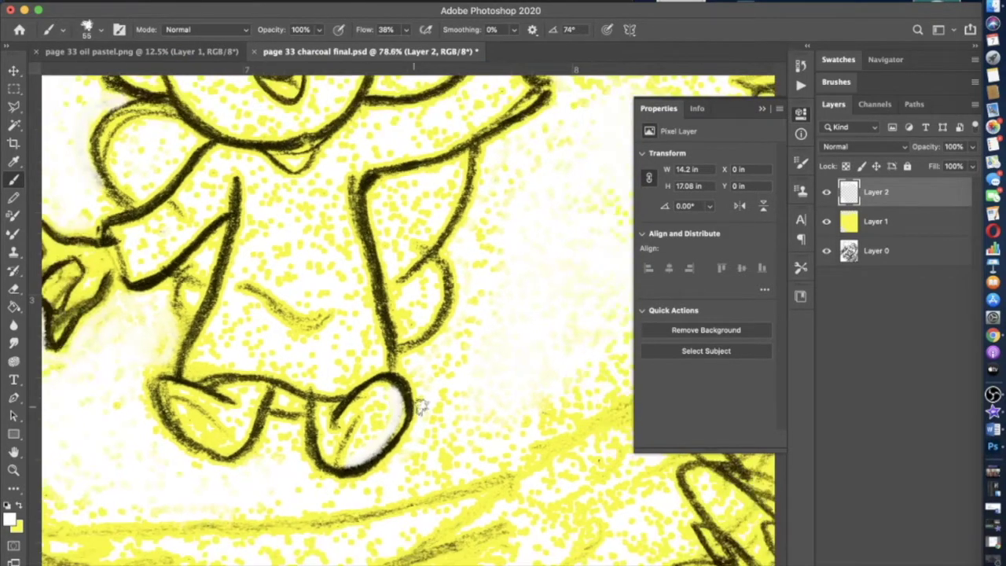
- Set the brush size to 75 px and paint white below the raised hand and around its outstretched fingertip
left_click(100, 29)
left_click(246, 524)
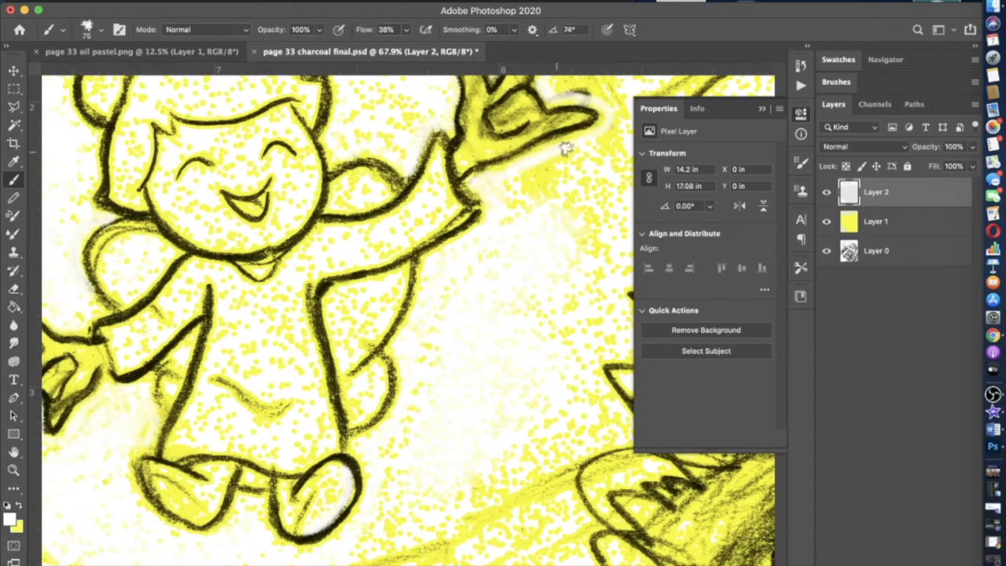
left_click_drag(603, 107, 553, 96)
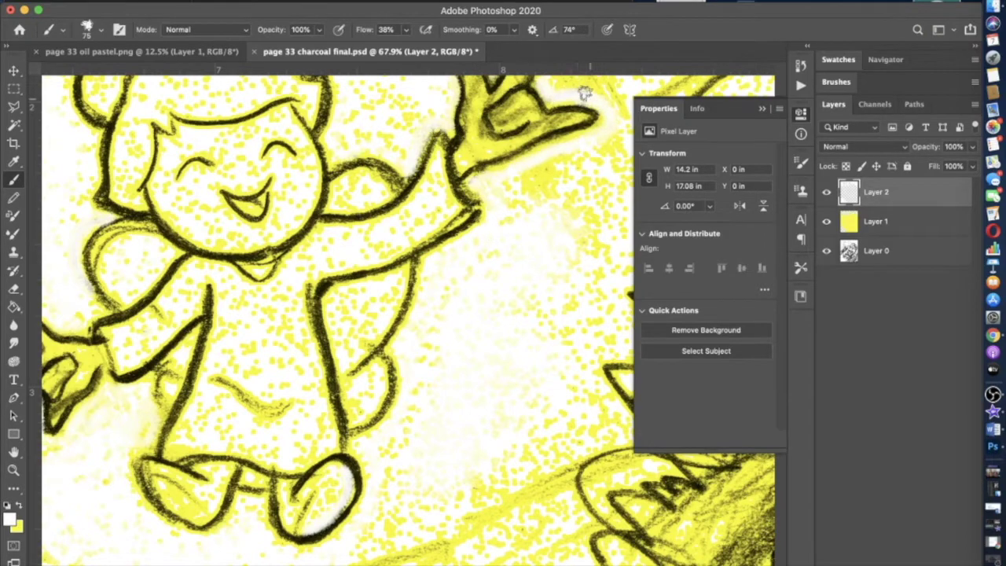
scroll(584, 98, "up", 5)
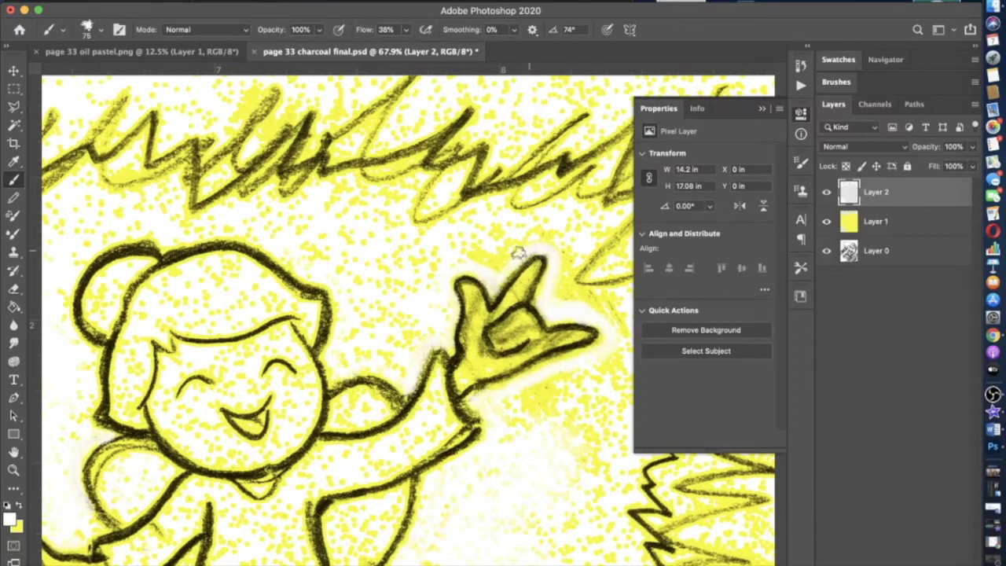
- Enlarge the brush to 153 px and paint white over the yellow specks between the girl and the jagged foliage beside her
scroll(519, 251, "down", 10)
left_click(99, 32)
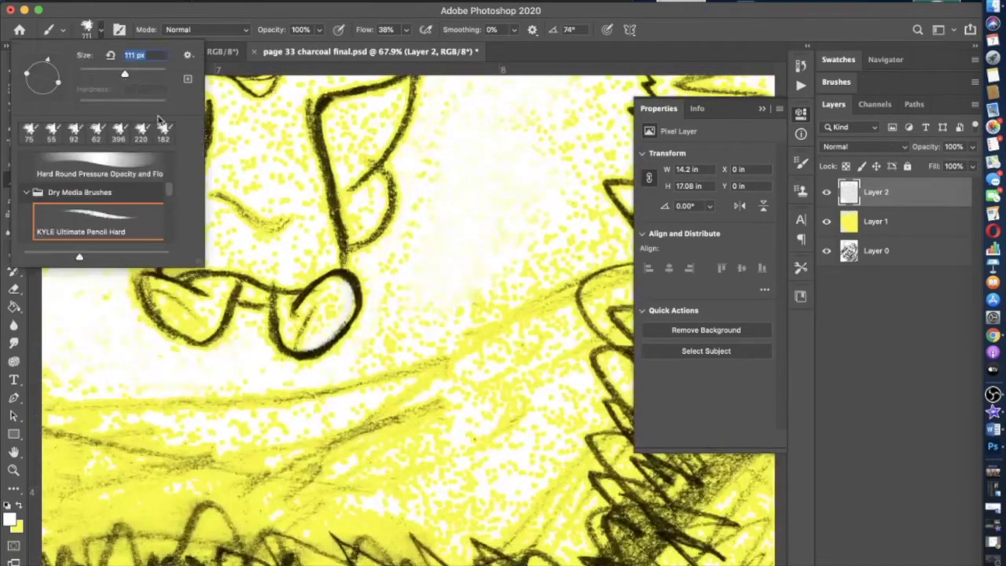
left_click(135, 73)
mouse_move(357, 355)
left_mouse_down()
mouse_move(435, 317)
mouse_move(395, 280)
mouse_move(427, 272)
left_mouse_up()
scroll(414, 320, "right", 1)
left_click_drag(415, 321, 321, 461)
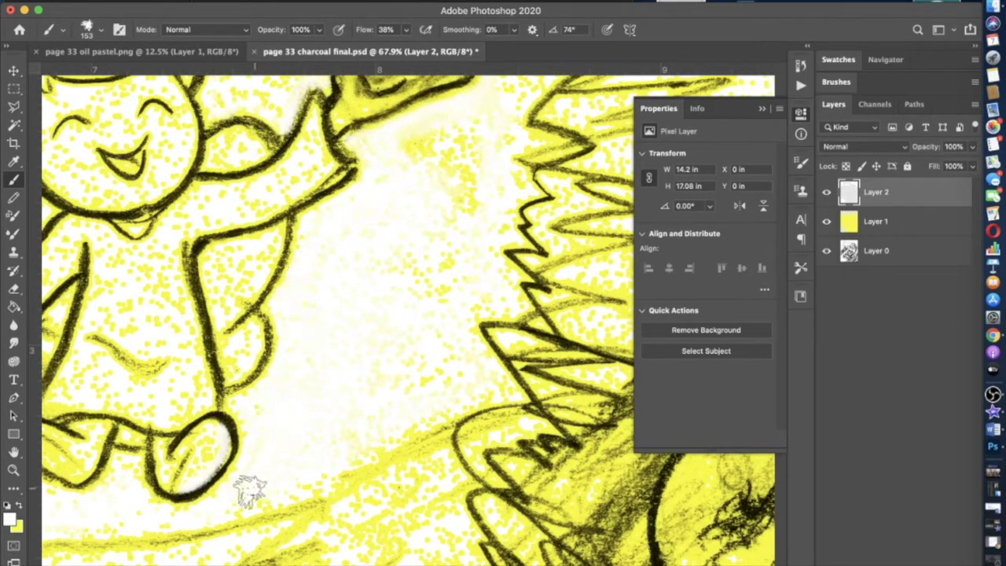
mouse_move(436, 167)
left_mouse_down()
mouse_move(427, 139)
mouse_move(481, 118)
mouse_move(414, 144)
mouse_move(442, 204)
mouse_move(470, 188)
mouse_move(475, 268)
mouse_move(459, 349)
mouse_move(466, 361)
mouse_move(393, 375)
mouse_move(421, 340)
left_mouse_up()
- Set the brush size to 137 px and paint white around the raised hand and across the sky above the girl's head
scroll(438, 314, "up", 5)
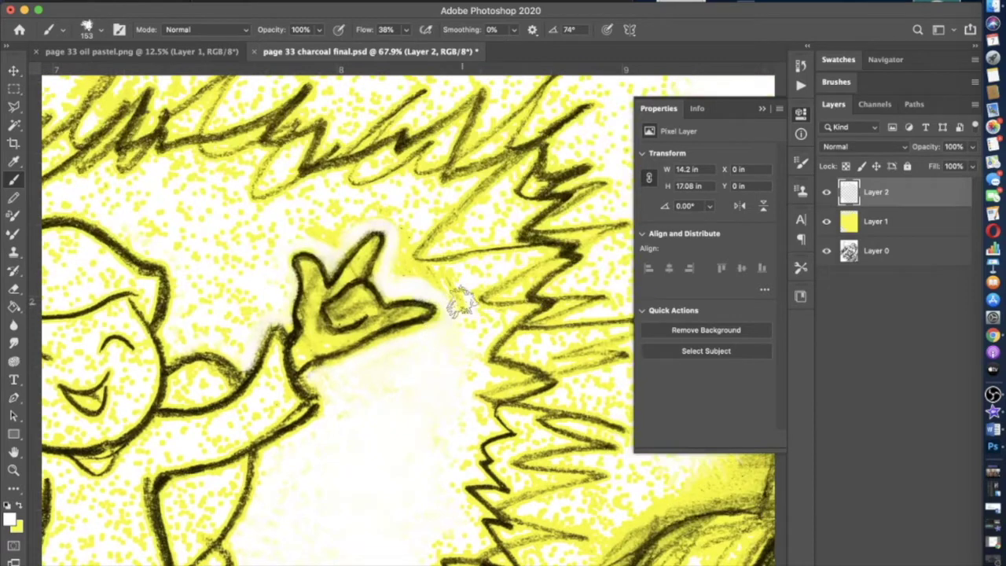
left_click(101, 31)
left_click(106, 72)
type("137")
key("Return")
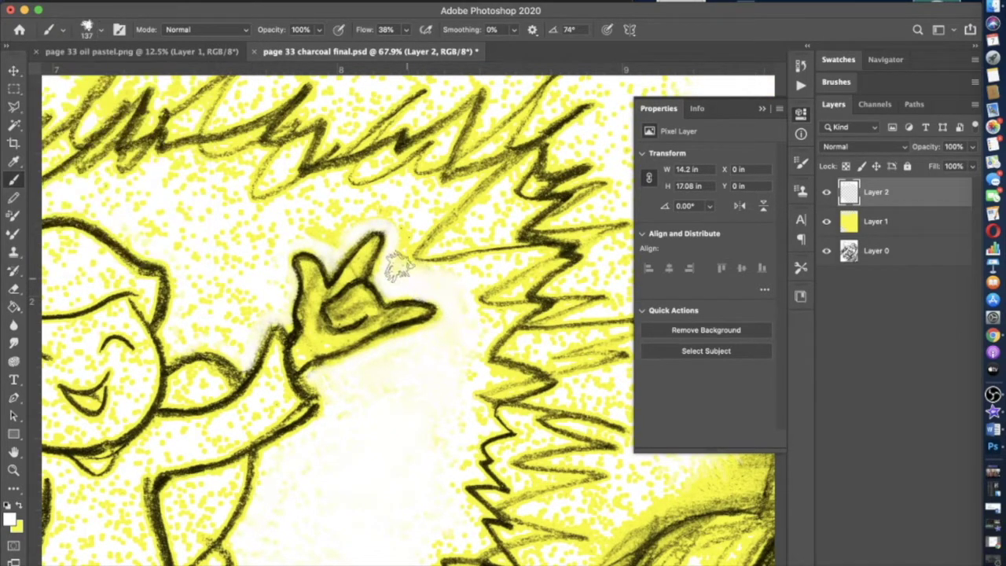
mouse_move(410, 222)
left_mouse_down()
mouse_move(391, 202)
mouse_move(405, 226)
mouse_move(362, 204)
mouse_move(325, 232)
mouse_move(306, 224)
mouse_move(337, 234)
mouse_move(329, 205)
mouse_move(332, 236)
mouse_move(274, 230)
mouse_move(233, 334)
mouse_move(190, 328)
mouse_move(202, 273)
mouse_move(113, 193)
mouse_move(225, 175)
mouse_move(224, 210)
mouse_move(190, 194)
mouse_move(225, 248)
mouse_move(217, 283)
mouse_move(243, 318)
mouse_move(263, 234)
mouse_move(177, 213)
mouse_move(309, 202)
left_mouse_up()
scroll(309, 202, "left", 5)
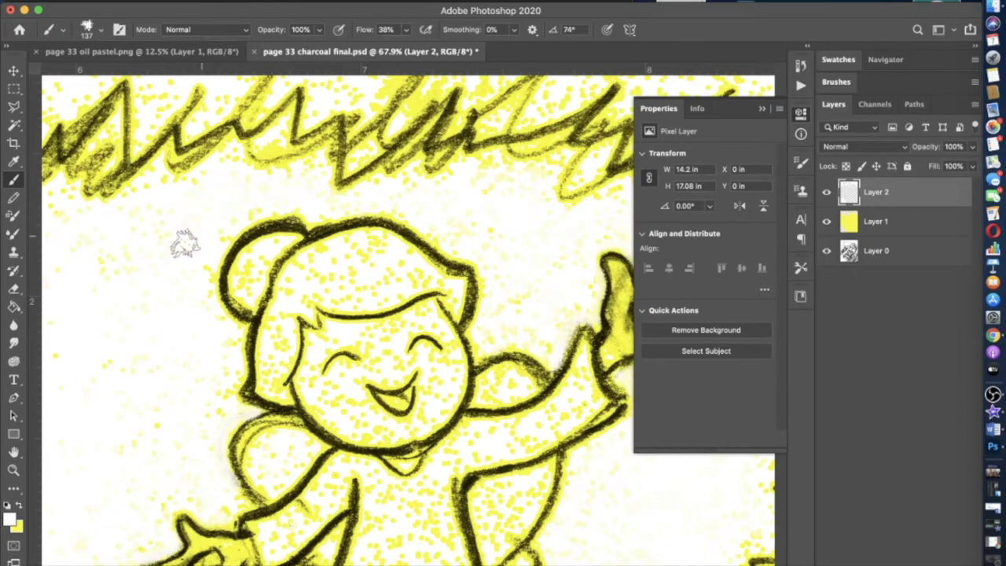
- Reduce the brush to 67 px and paint white over the yellow specks around the shoes and near the lowered hand
scroll(184, 245, "down", 4)
left_click(100, 30)
left_click(107, 73)
left_click(276, 116)
scroll(257, 135, "right", 2)
scroll(285, 141, "down", 2)
scroll(285, 141, "up", 4)
scroll(418, 412, "down", 4)
mouse_move(419, 416)
left_mouse_down()
mouse_move(414, 366)
mouse_move(378, 429)
left_mouse_up()
left_click_drag(231, 404, 182, 395)
scroll(182, 396, "up", 2)
scroll(182, 395, "left", 3)
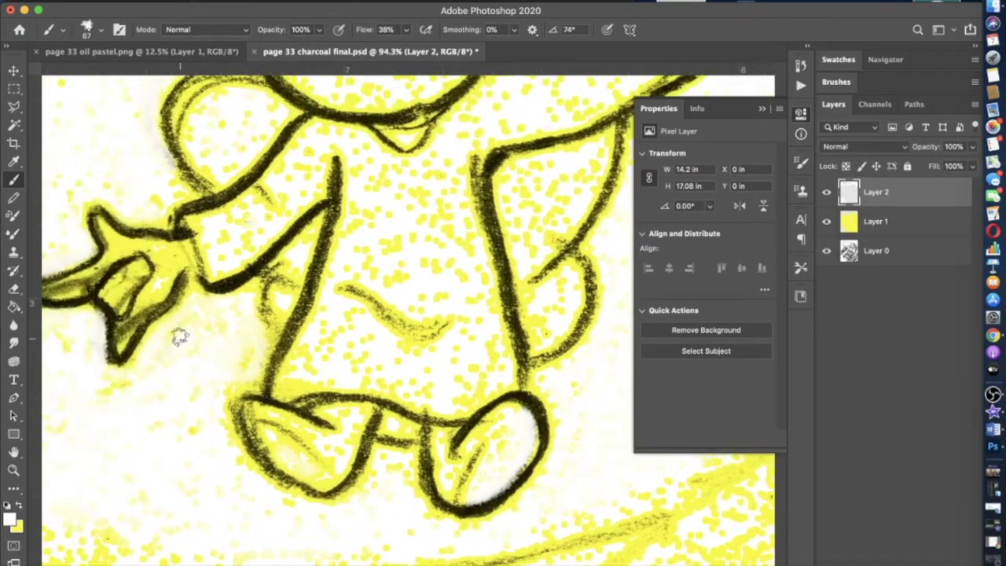
- Set the brush size to 91 px and paint white over the yellow specks inside the dress, sleeves and wings
left_click(94, 31)
left_click_drag(108, 75, 119, 75)
mouse_move(296, 380)
left_mouse_down()
mouse_move(312, 354)
mouse_move(362, 326)
left_mouse_up()
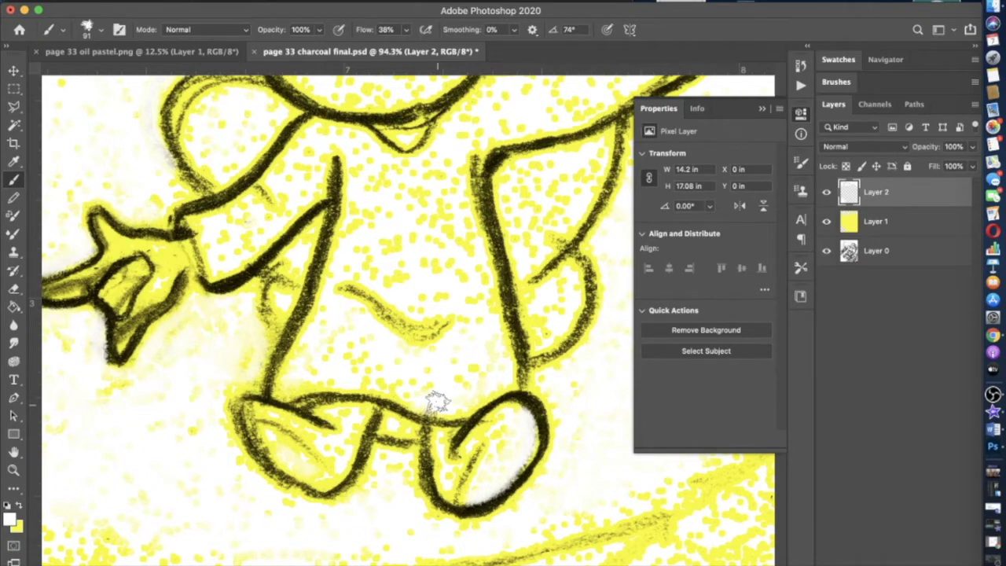
scroll(438, 403, "up", 3)
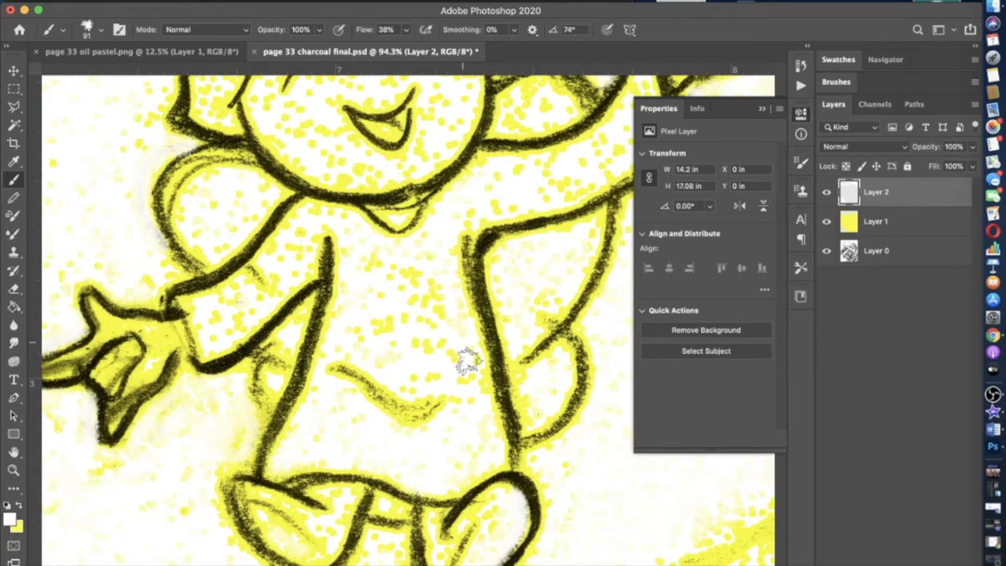
scroll(467, 360, "up", 4)
scroll(480, 334, "right", 3)
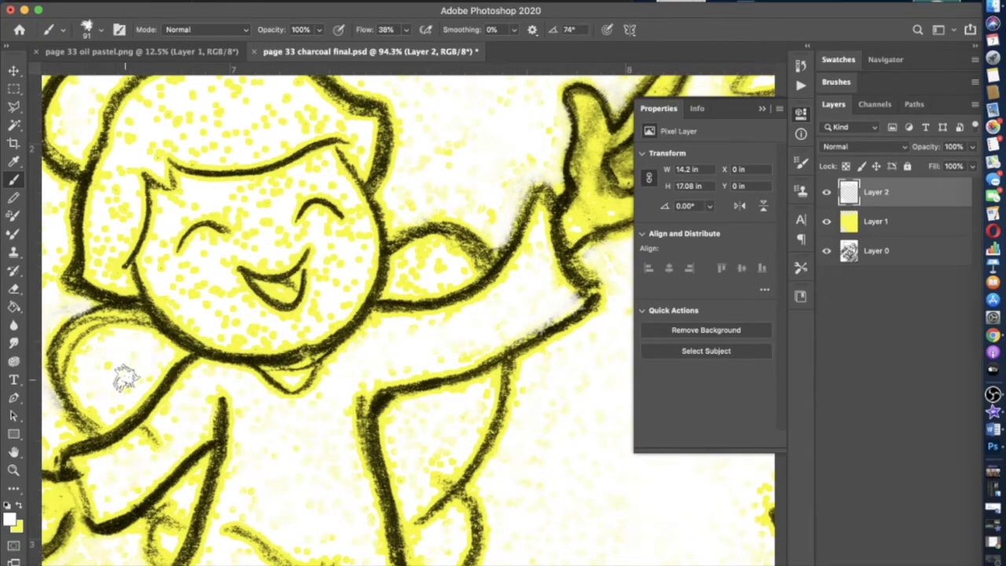
scroll(123, 378, "left", 3)
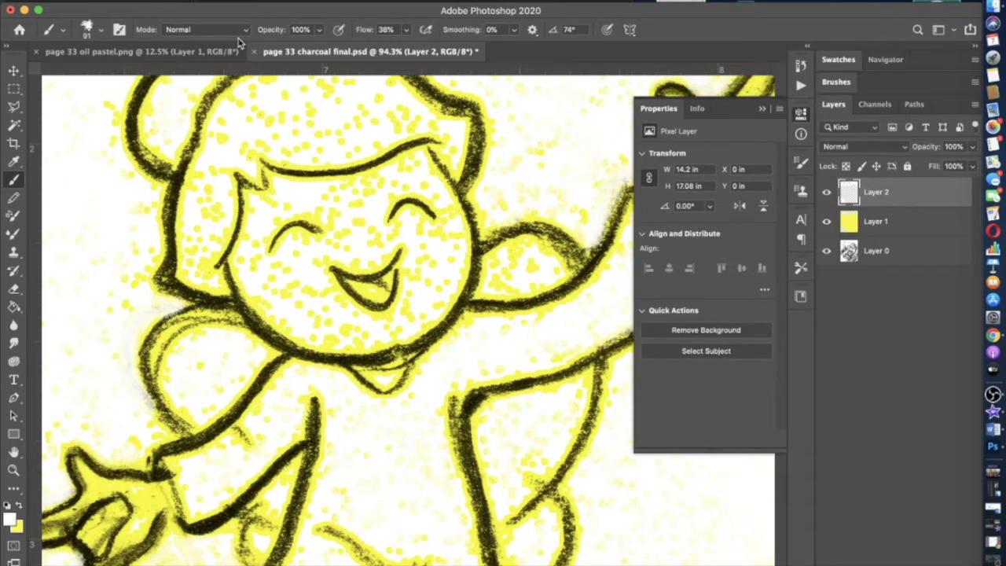
- Lower the brush opacity to 78% and paint white over the wing outlines on both sides of the girl to fade them
key("7")
left_click_drag(240, 316, 187, 428)
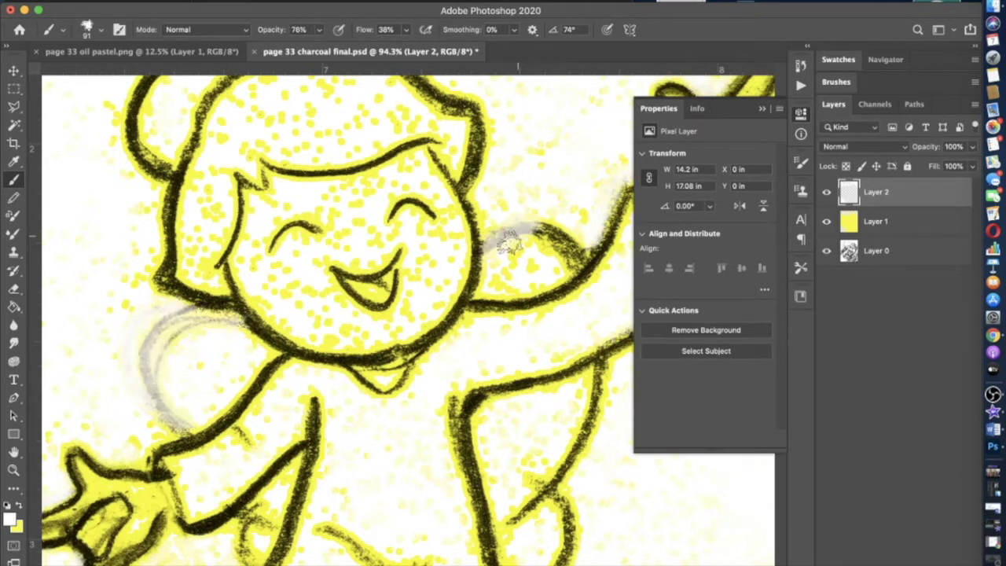
left_click_drag(509, 245, 563, 265)
scroll(563, 265, "down", 4)
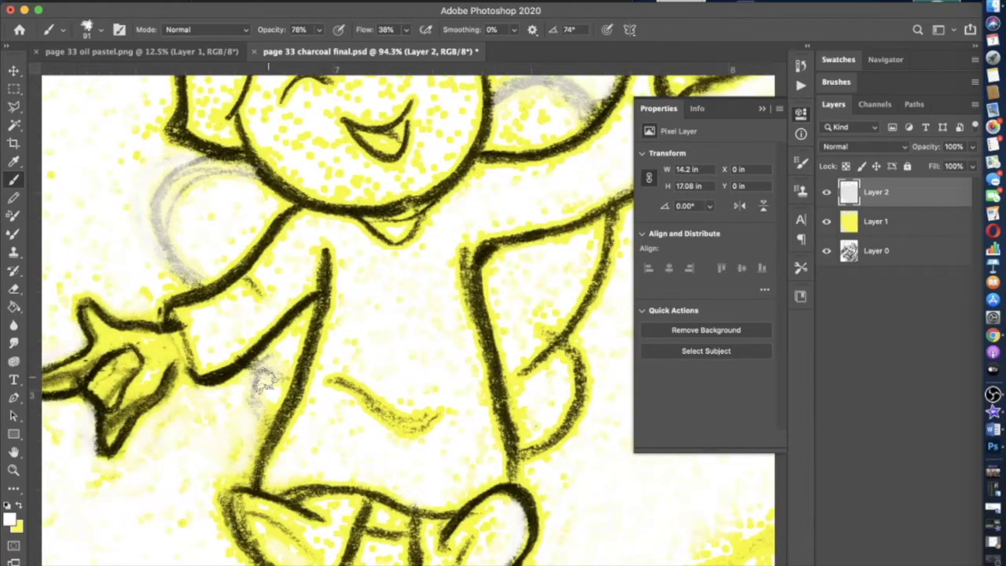
scroll(483, 476, "right", 2)
mouse_move(431, 456)
left_mouse_down()
mouse_move(471, 443)
mouse_move(469, 328)
mouse_move(432, 359)
mouse_move(451, 322)
mouse_move(483, 326)
mouse_move(515, 277)
left_mouse_up()
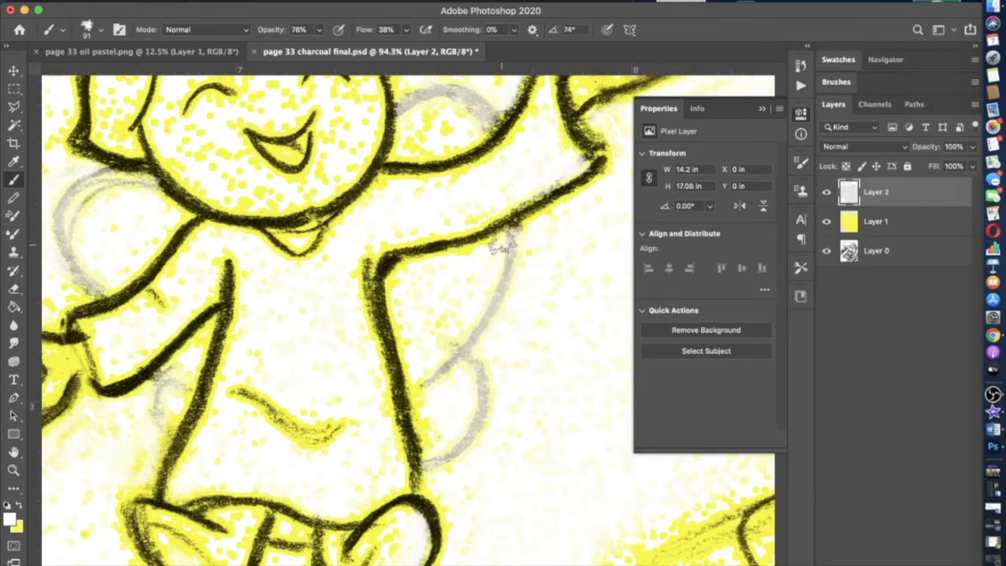
- Hide the yellow Layer 1 to inspect the white paint over the drawing, and show the layer again
scroll(462, 400, "down", 5)
left_click(826, 222)
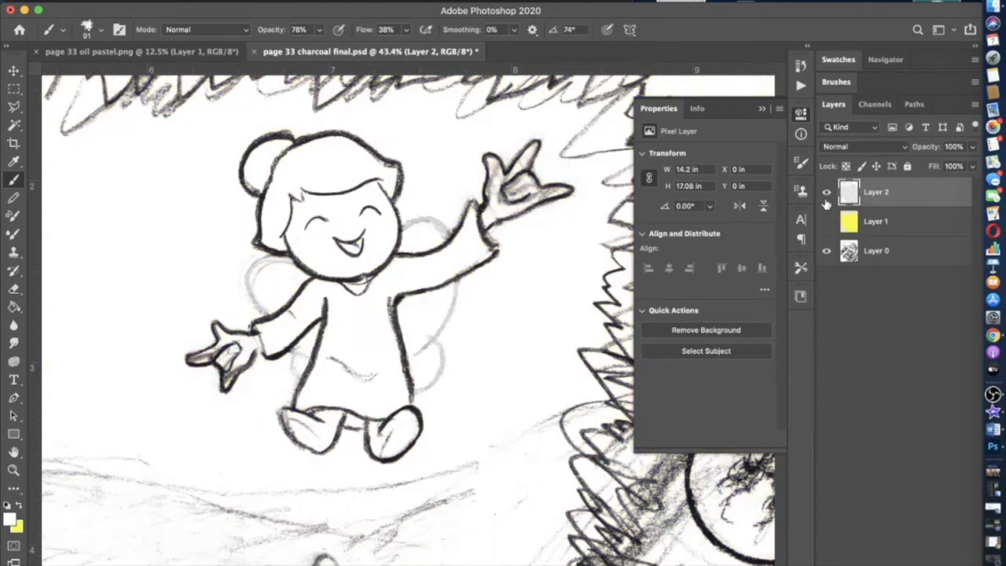
scroll(589, 323, "up", 3)
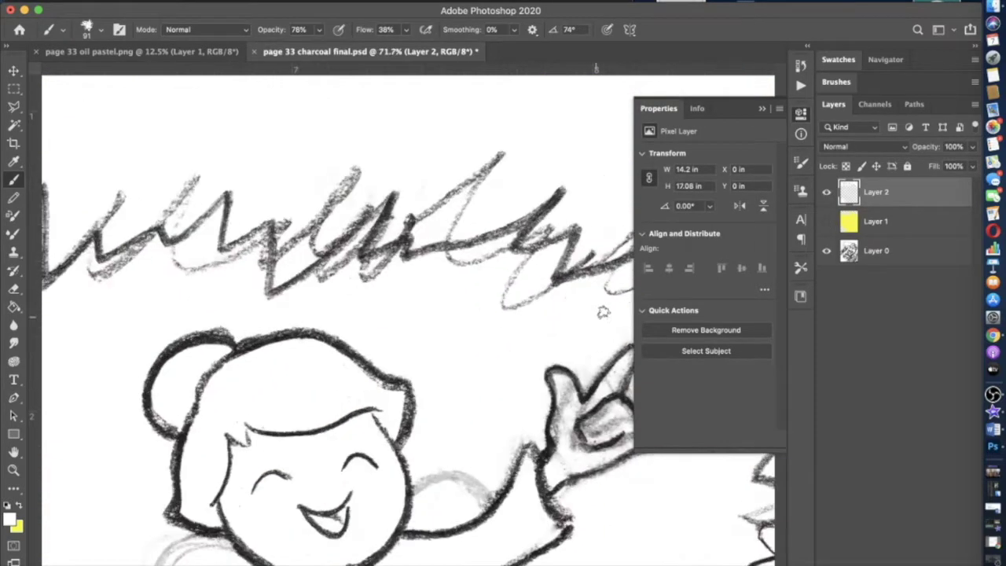
left_click(826, 222)
- Restore the brush opacity to 100% and paint white over the yellow specks in the girl's hair and bun
scroll(622, 361, "down", 3)
left_click(320, 30)
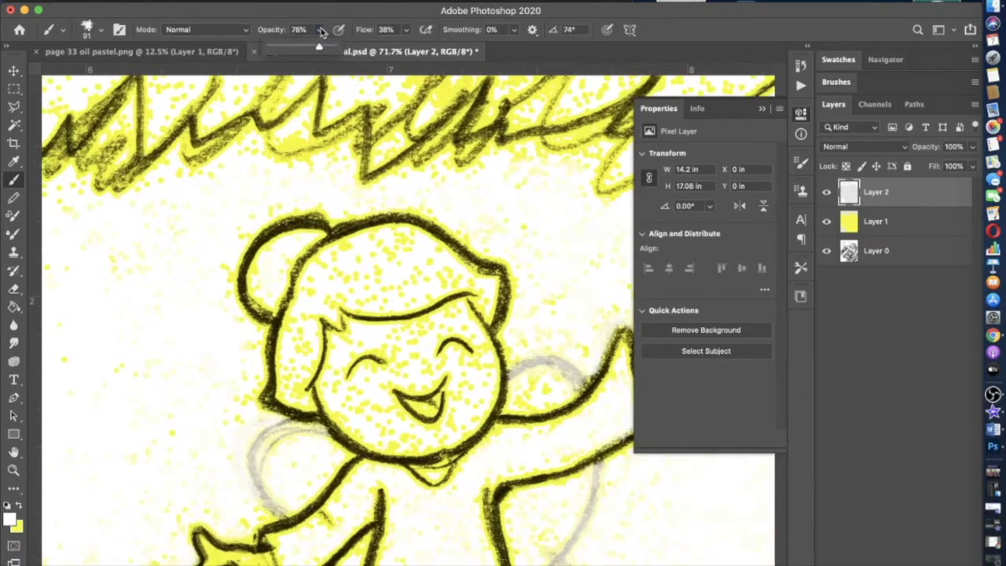
mouse_move(299, 393)
left_mouse_down()
mouse_move(315, 338)
mouse_move(297, 330)
left_mouse_up()
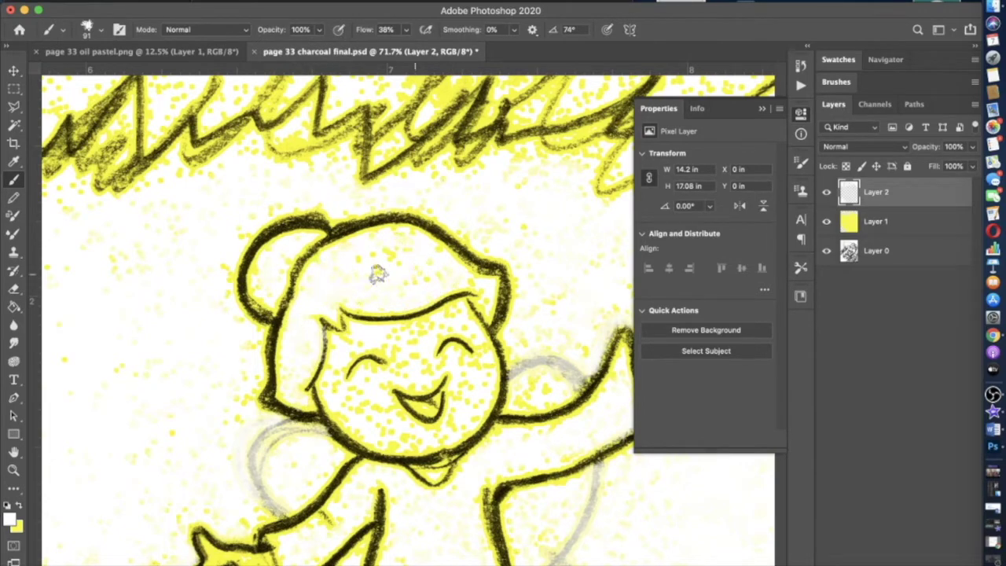
- Reduce the brush to 55 px and paint white over the yellow specks on the girl's cheeks and chin
left_click(100, 30)
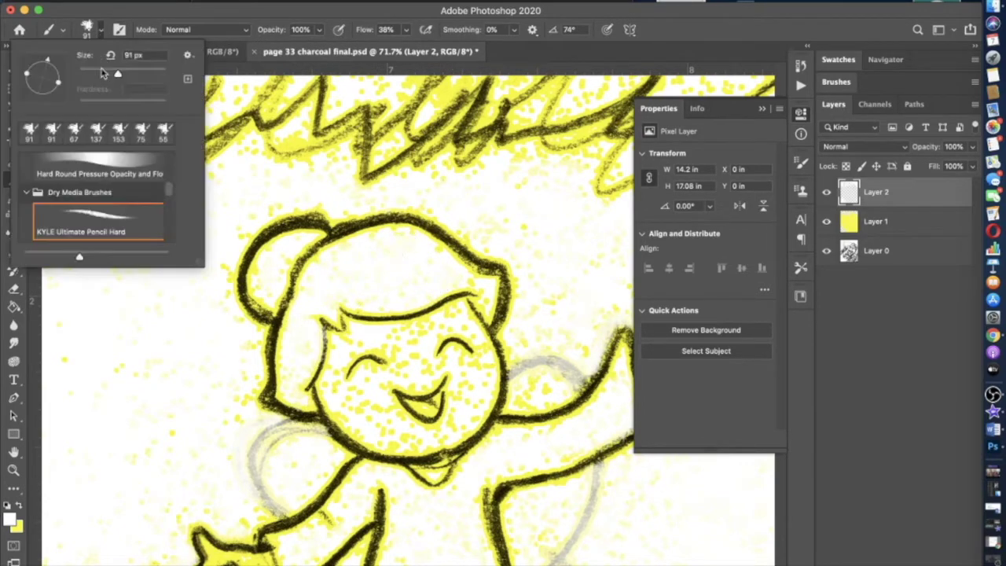
key("Return")
scroll(418, 353, "up", 5)
scroll(409, 420, "down", 2)
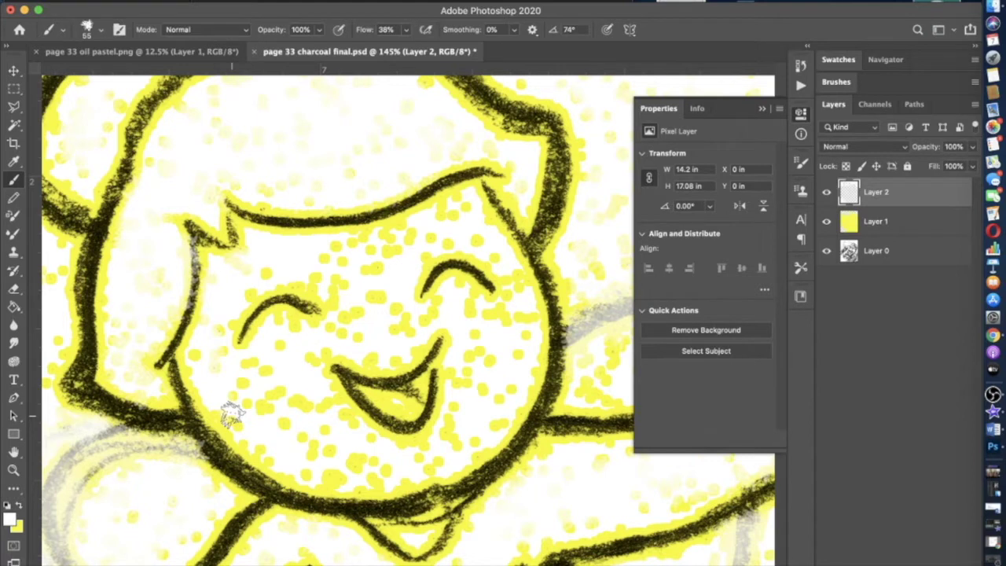
mouse_move(231, 415)
left_mouse_down()
mouse_move(467, 391)
mouse_move(522, 291)
left_mouse_up()
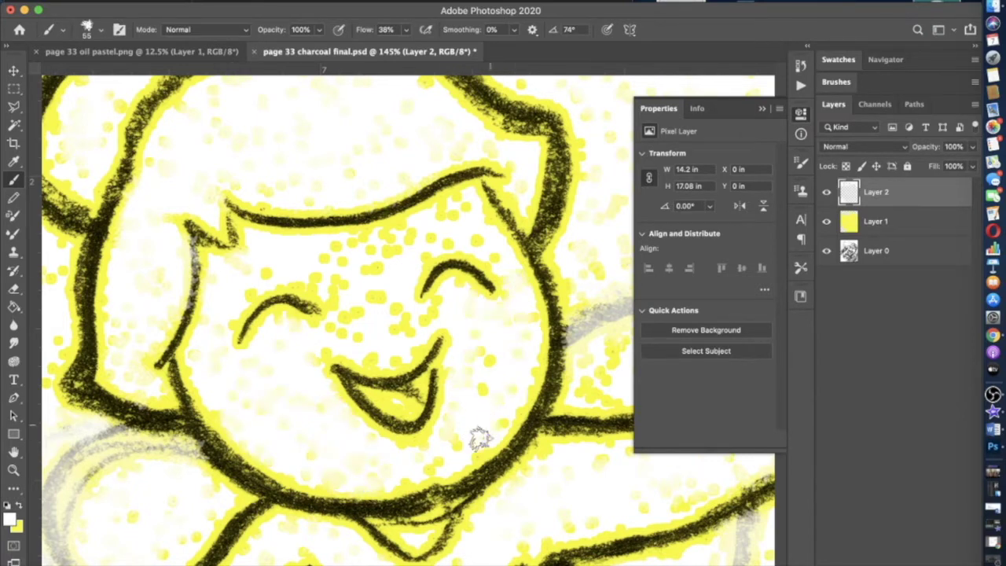
- Paint white over the remaining yellow specks on the forehead and between the girl's eyes
scroll(468, 495, "up", 3)
scroll(468, 496, "right", 2)
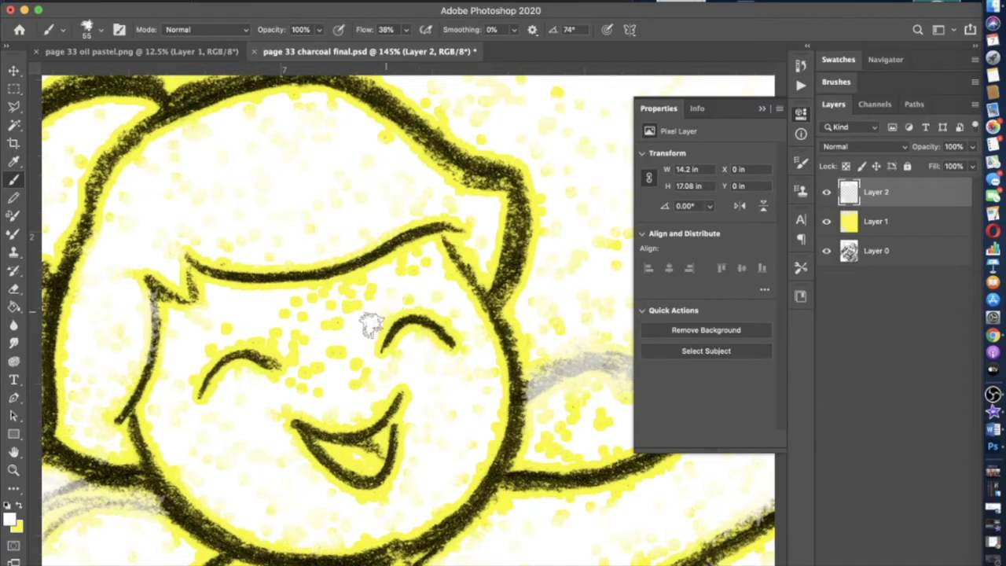
mouse_move(289, 386)
left_mouse_down()
mouse_move(284, 342)
mouse_move(235, 335)
mouse_move(204, 346)
mouse_move(197, 330)
mouse_move(298, 320)
mouse_move(341, 287)
mouse_move(425, 260)
mouse_move(445, 299)
mouse_move(393, 293)
mouse_move(349, 371)
mouse_move(350, 295)
mouse_move(306, 322)
mouse_move(306, 374)
left_mouse_up()
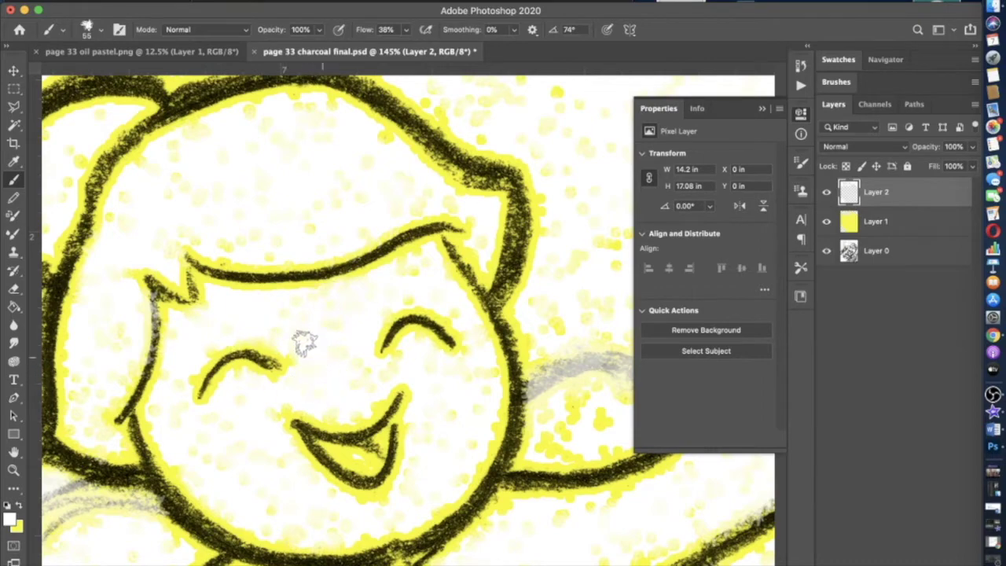
scroll(272, 389, "down", 1)
scroll(277, 403, "down", 5)
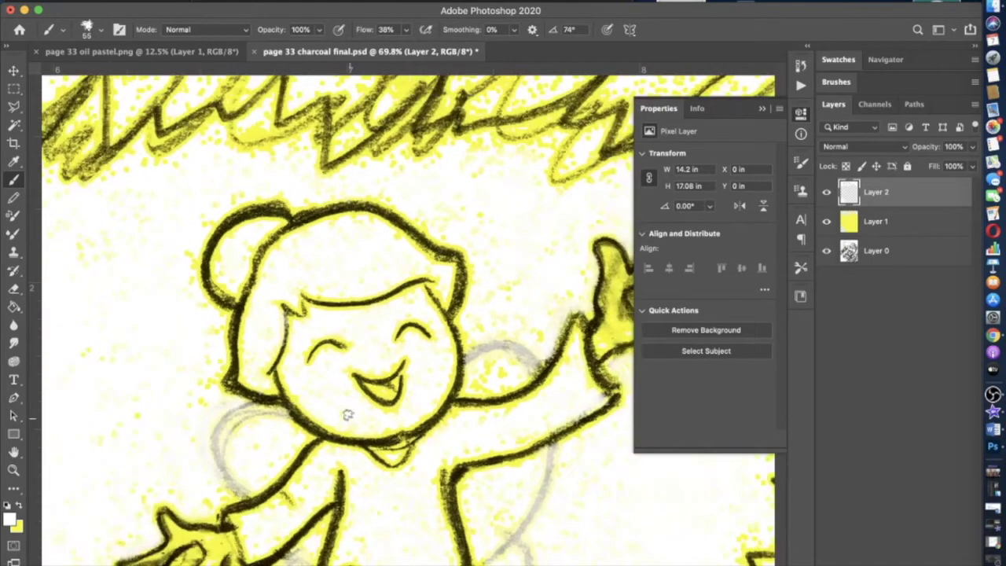
- Reduce the brush to 44 px and paint white over the yellow inside the girl's raised hand
scroll(348, 414, "up", 3)
scroll(348, 414, "up", 2)
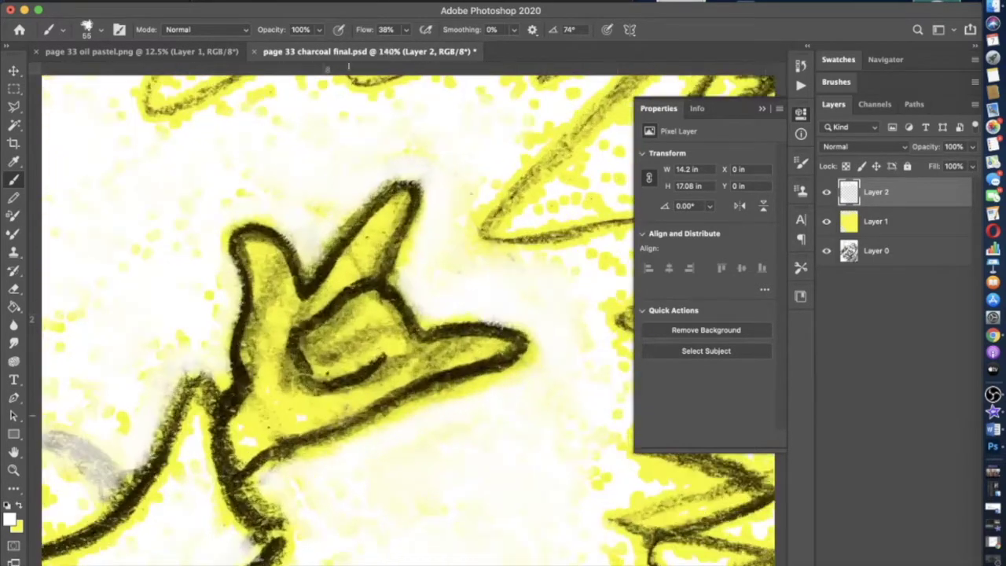
left_click(99, 30)
left_click_drag(99, 74, 90, 74)
mouse_move(257, 418)
left_mouse_down()
mouse_move(264, 385)
mouse_move(256, 251)
mouse_move(296, 306)
mouse_move(334, 283)
mouse_move(392, 208)
mouse_move(360, 269)
mouse_move(276, 335)
mouse_move(273, 265)
mouse_move(259, 357)
mouse_move(272, 319)
mouse_move(292, 400)
mouse_move(276, 395)
mouse_move(275, 426)
mouse_move(392, 374)
mouse_move(396, 346)
mouse_move(329, 363)
mouse_move(317, 350)
mouse_move(353, 313)
mouse_move(375, 311)
mouse_move(391, 335)
mouse_move(380, 312)
mouse_move(354, 335)
mouse_move(393, 332)
mouse_move(339, 357)
mouse_move(369, 322)
mouse_move(414, 350)
mouse_move(489, 351)
mouse_move(423, 358)
mouse_move(385, 381)
mouse_move(416, 355)
mouse_move(356, 329)
left_mouse_up()
mouse_move(330, 363)
left_mouse_down()
mouse_move(373, 335)
mouse_move(435, 353)
mouse_move(464, 348)
left_mouse_up()
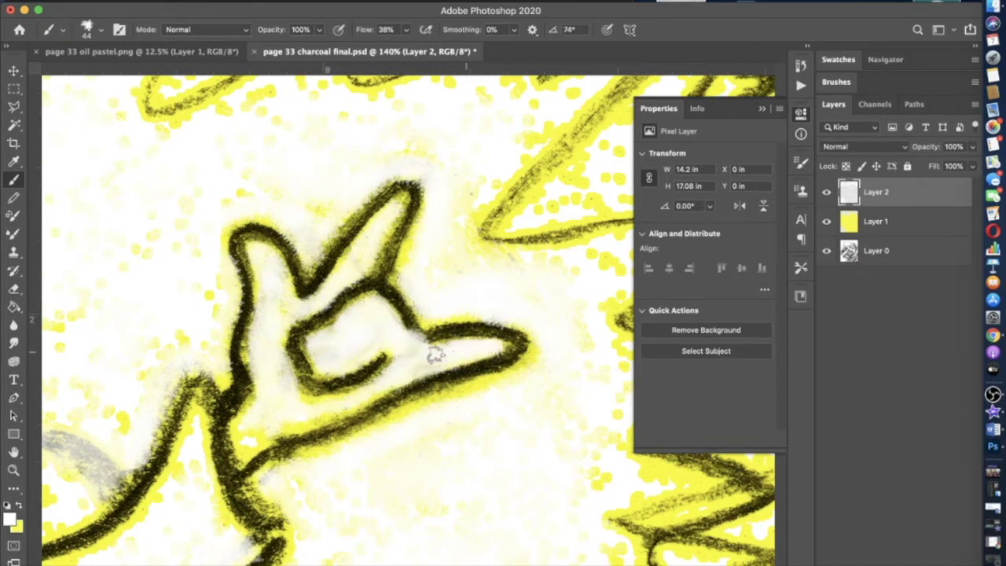
- Switch to the Eraser with a 35 px tip over the girl's raised hand
left_click(14, 308)
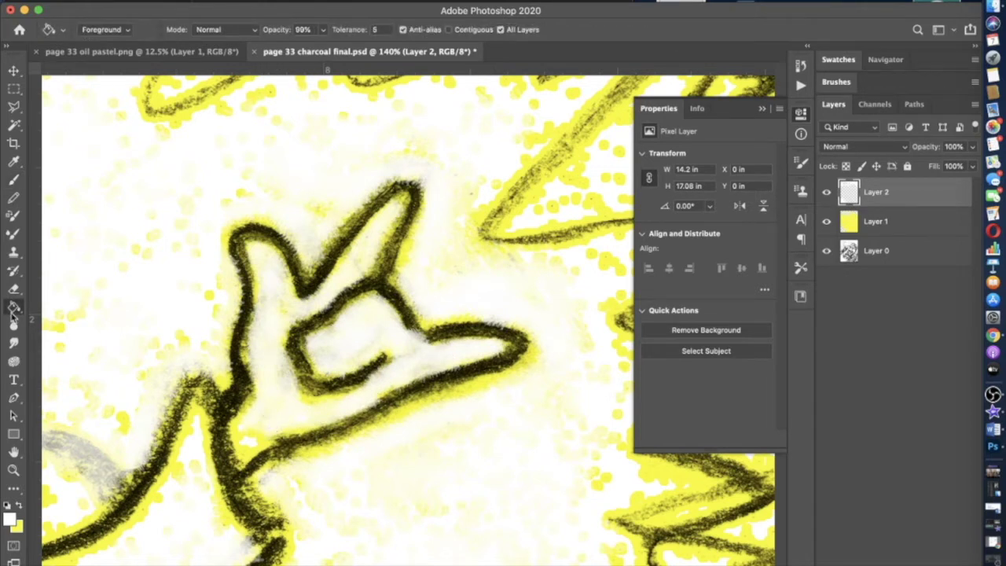
left_click(14, 289)
left_click(87, 30)
key("Return")
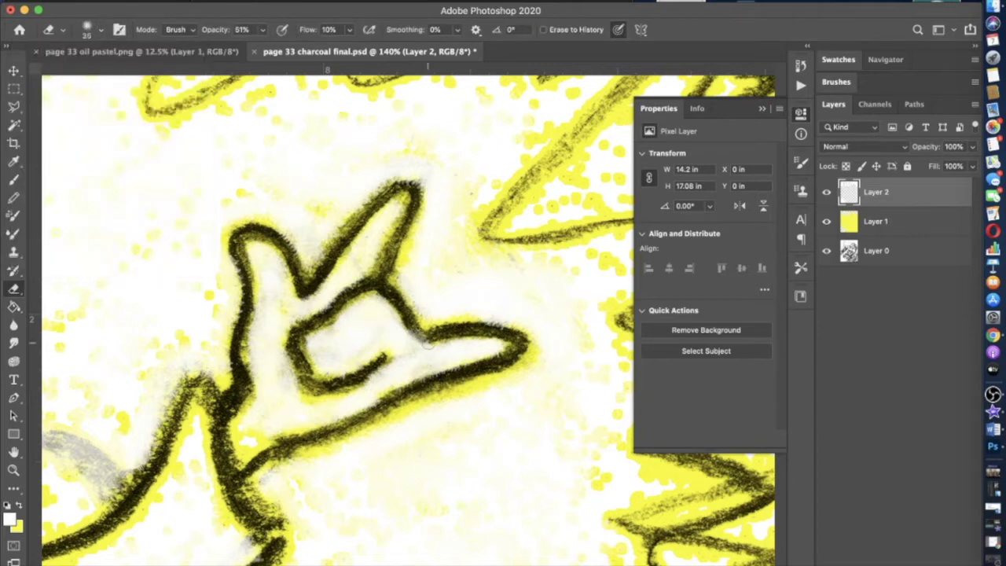
- Paint white over the yellow inside the girl's lower hand, reducing the brush to 28 px for the narrow fingers
scroll(429, 343, "down", 3)
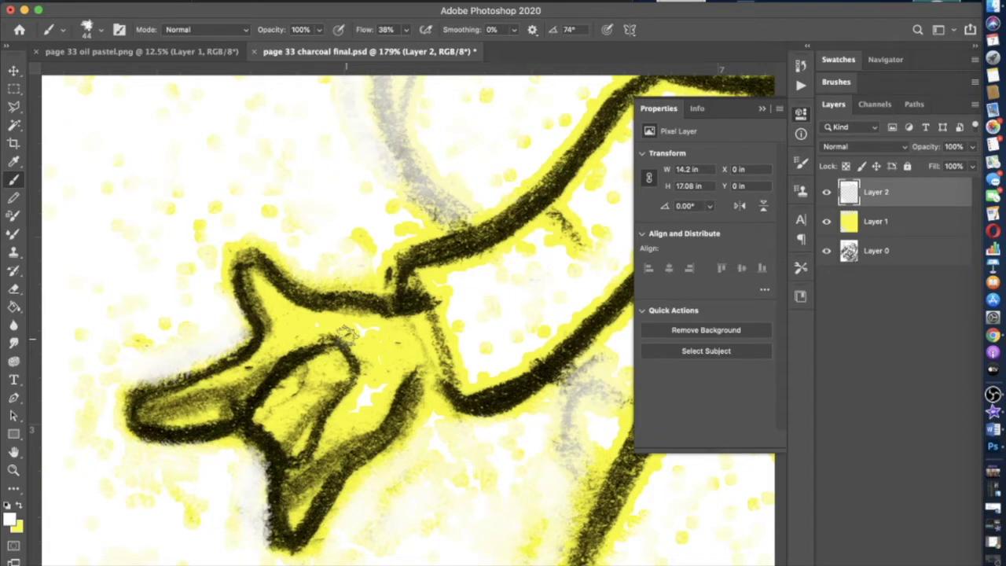
left_click_drag(346, 335, 275, 308)
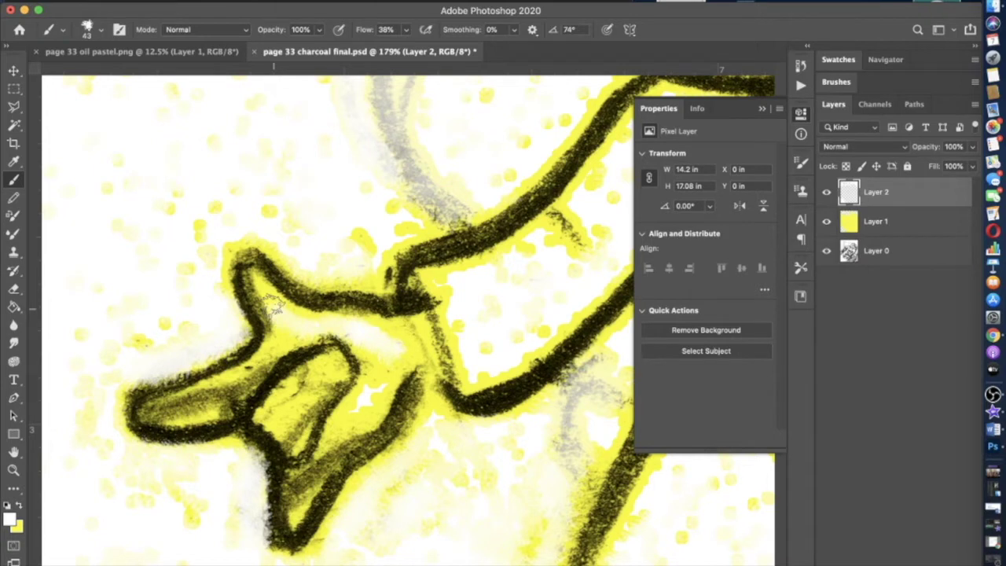
mouse_move(273, 305)
left_mouse_down()
mouse_move(266, 416)
mouse_move(319, 388)
mouse_move(294, 439)
mouse_move(271, 424)
mouse_move(311, 372)
mouse_move(292, 430)
mouse_move(316, 386)
mouse_move(290, 414)
mouse_move(292, 392)
mouse_move(329, 364)
mouse_move(298, 426)
mouse_move(320, 371)
mouse_move(285, 384)
left_mouse_up()
mouse_move(296, 528)
left_mouse_down()
mouse_move(253, 472)
mouse_move(254, 425)
mouse_move(320, 376)
mouse_move(303, 276)
mouse_move(329, 314)
mouse_move(331, 351)
left_mouse_up()
scroll(392, 260, "down", 1)
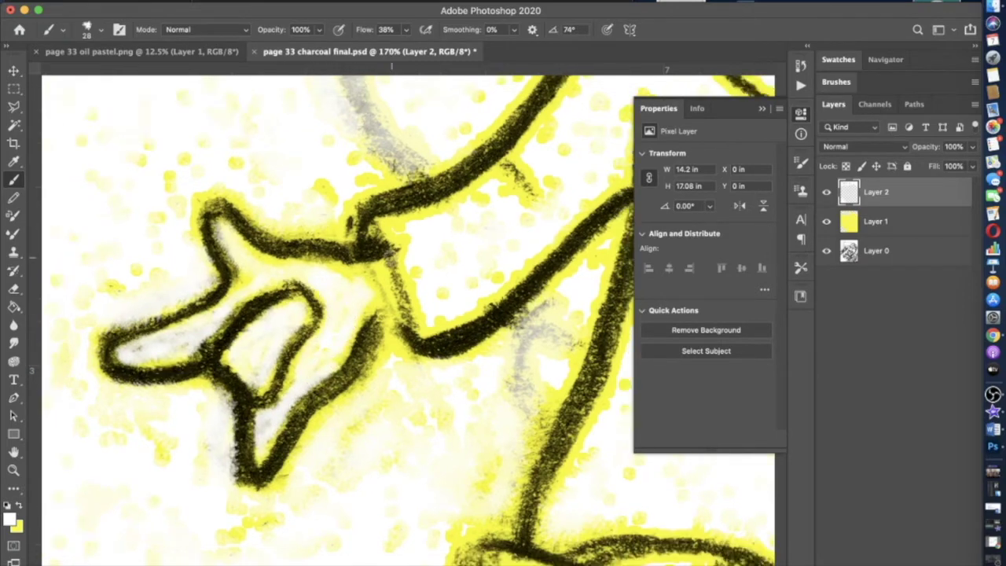
- Set the brush to 15 px and 64% opacity for the narrow gaps at the girl's wrist
scroll(392, 260, "up", 3)
scroll(353, 280, "up", 3)
left_click(92, 29)
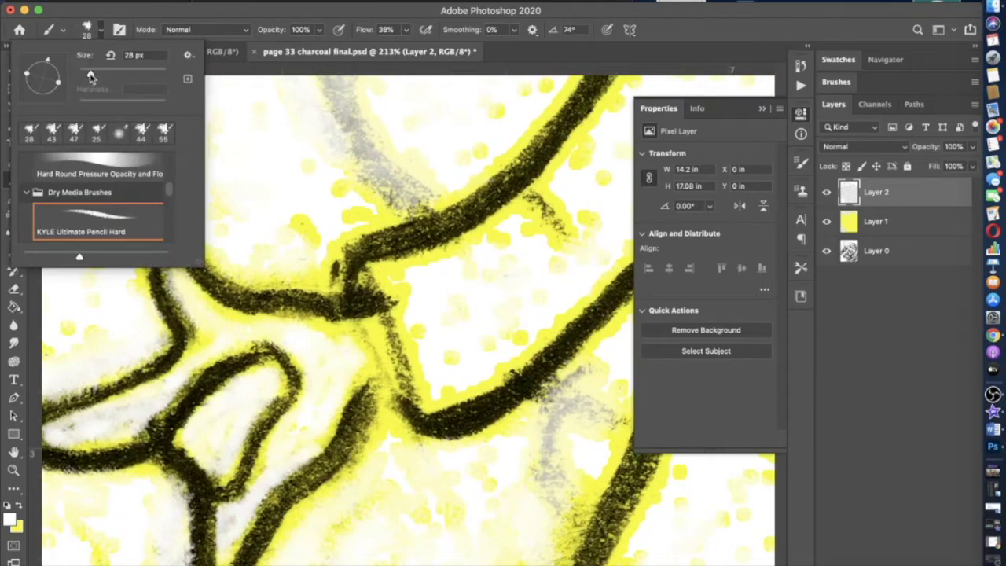
left_click_drag(320, 30, 296, 47)
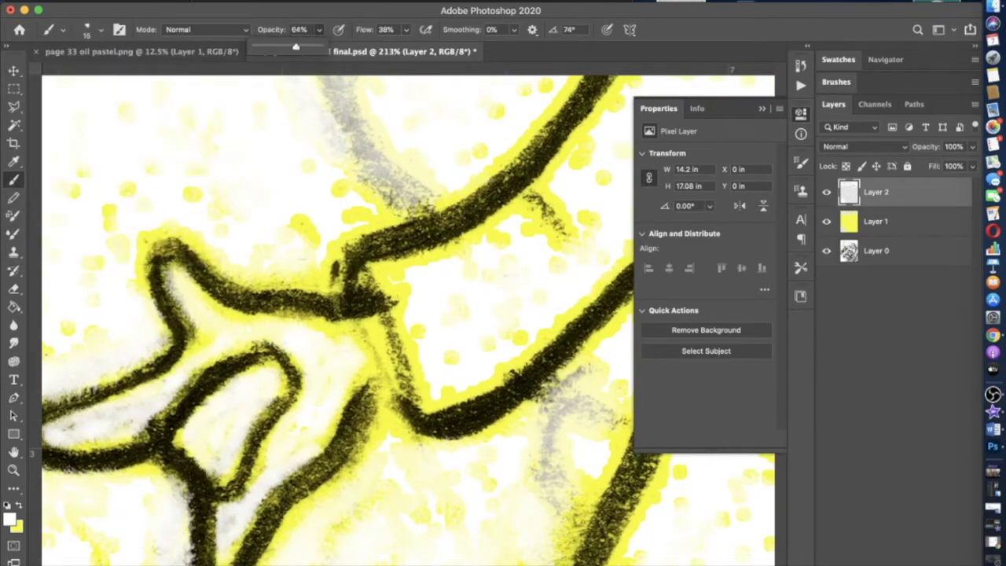
- Inspect the small circle's tail beside the mountain and compare the drawing with the page 33 oil pastel document
scroll(418, 213, "down", 5)
scroll(418, 212, "down", 8)
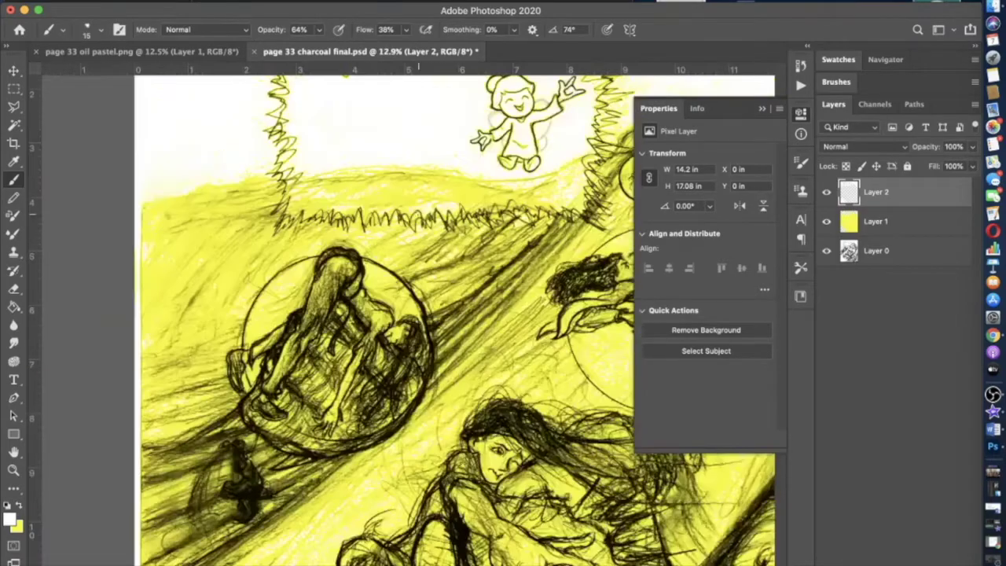
scroll(418, 212, "down", 3)
scroll(418, 213, "right", 5)
scroll(418, 212, "up", 4)
scroll(418, 213, "up", 6)
scroll(417, 210, "up", 4)
scroll(327, 243, "down", 1)
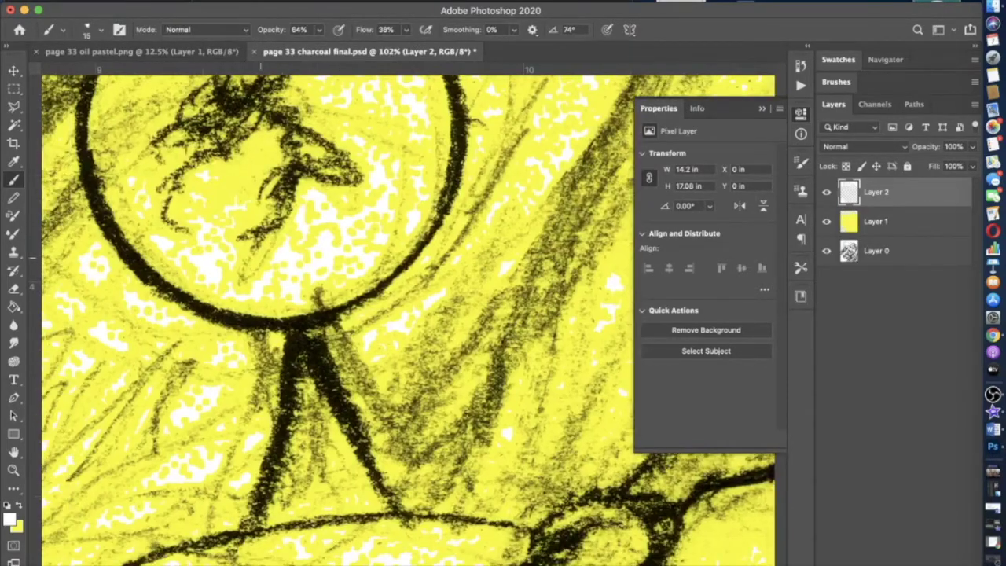
left_click(141, 51)
left_click(370, 51)
left_click(86, 30)
left_click_drag(85, 70, 87, 70)
left_click(319, 30)
left_click_drag(301, 313, 301, 410)
key("super+z")
- Set the brush to 30 px and paint white strokes along the inside of the small circle's tail
left_click(101, 29)
left_click_drag(87, 73, 92, 74)
mouse_move(286, 504)
left_mouse_down()
mouse_move(297, 317)
mouse_move(324, 398)
mouse_move(301, 393)
mouse_move(298, 313)
mouse_move(326, 287)
left_mouse_up()
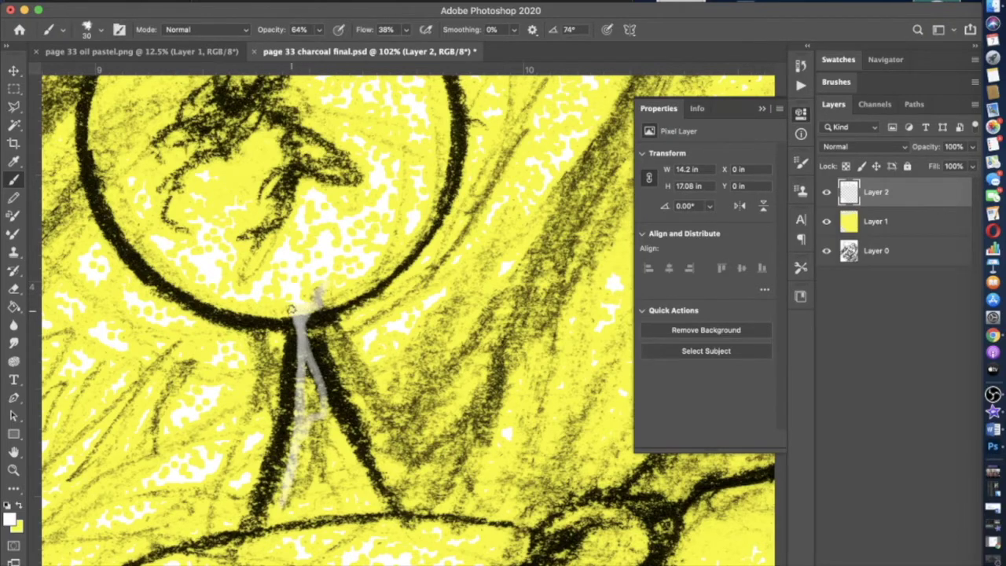
- Set the brush to 44 px and 75% opacity and fill the inside of the circle's tail with white
scroll(281, 307, "down", 5)
left_click(314, 32)
left_click_drag(317, 31, 324, 47)
left_click(96, 32)
left_click(98, 74)
mouse_move(365, 262)
left_mouse_down()
mouse_move(348, 146)
mouse_move(370, 142)
mouse_move(353, 148)
mouse_move(364, 219)
mouse_move(421, 363)
mouse_move(346, 371)
mouse_move(334, 307)
mouse_move(364, 250)
mouse_move(365, 310)
mouse_move(360, 253)
mouse_move(395, 352)
mouse_move(377, 357)
mouse_move(350, 341)
mouse_move(399, 319)
mouse_move(401, 334)
mouse_move(375, 302)
left_mouse_up()
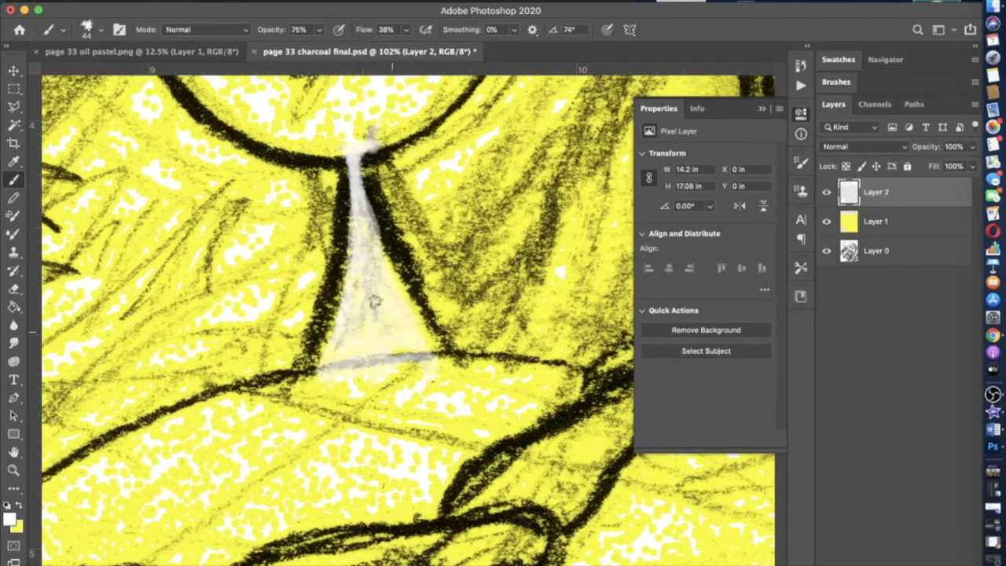
- Raise the brush opacity to 100% and paint white over the line across the tail's base
left_click(319, 30)
left_click_drag(321, 46, 339, 47)
left_click(436, 356)
mouse_move(437, 357)
left_mouse_down()
mouse_move(333, 364)
mouse_move(348, 355)
left_mouse_up()
scroll(348, 355, "down", 2)
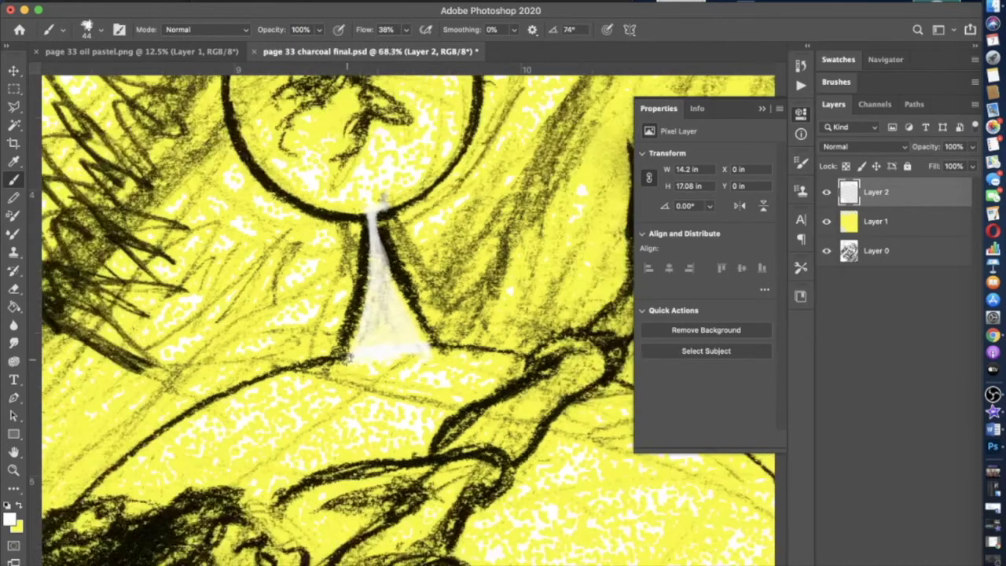
- Lower the brush opacity to 56% and paint more white over the smudges in the middle of the tail
scroll(349, 356, "up", 2)
scroll(348, 355, "up", 3)
left_click(319, 30)
left_click_drag(333, 46, 291, 45)
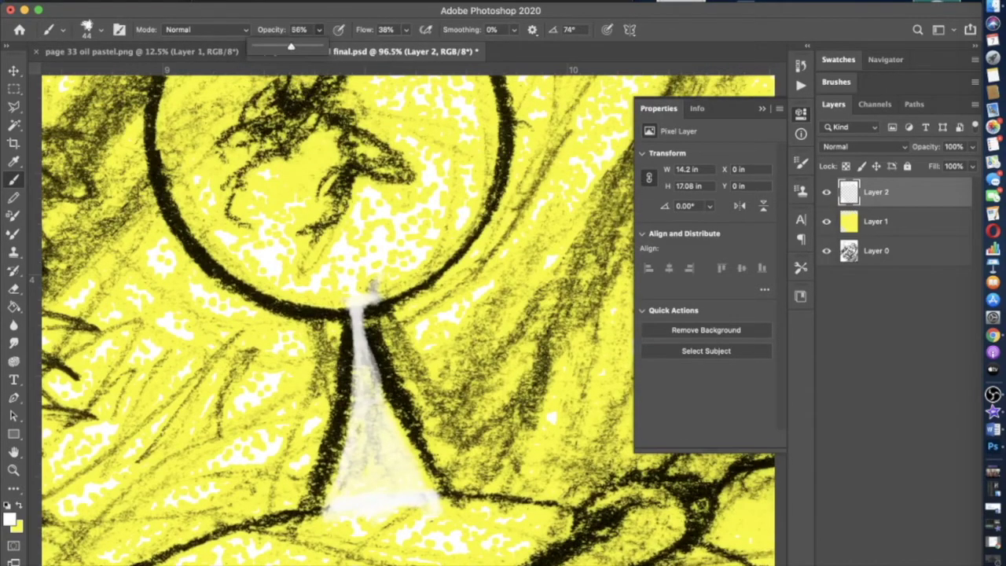
left_click(391, 442)
mouse_move(382, 417)
left_mouse_down()
mouse_move(361, 312)
mouse_move(381, 394)
mouse_move(363, 338)
mouse_move(364, 480)
mouse_move(361, 432)
mouse_move(349, 453)
left_mouse_up()
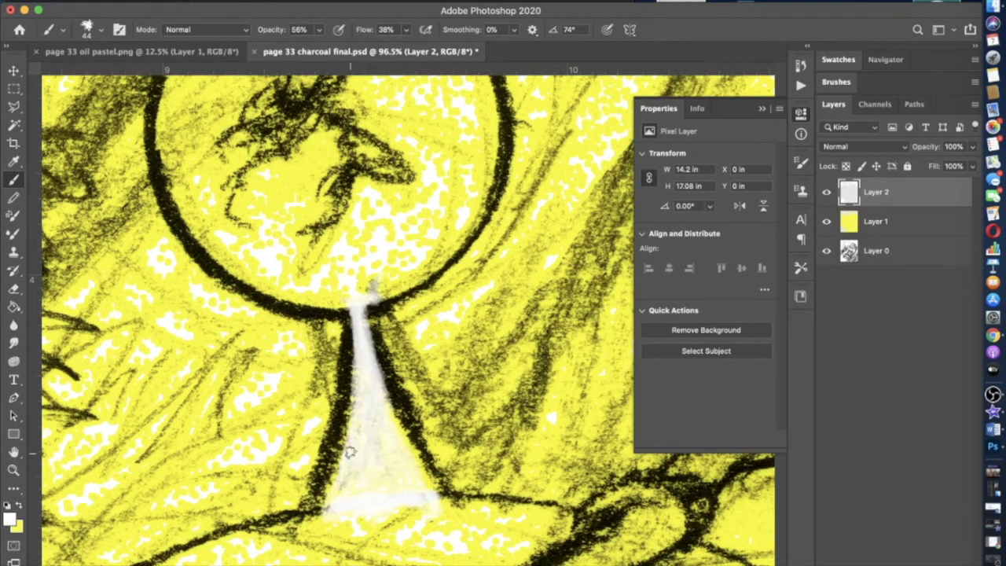
- Brush faint white along the inner right edge of the small circle above the tail
scroll(370, 299, "down", 2)
mouse_move(414, 281)
left_mouse_down()
mouse_move(450, 234)
mouse_move(427, 267)
mouse_move(444, 200)
mouse_move(438, 243)
mouse_move(462, 183)
mouse_move(474, 212)
left_mouse_up()
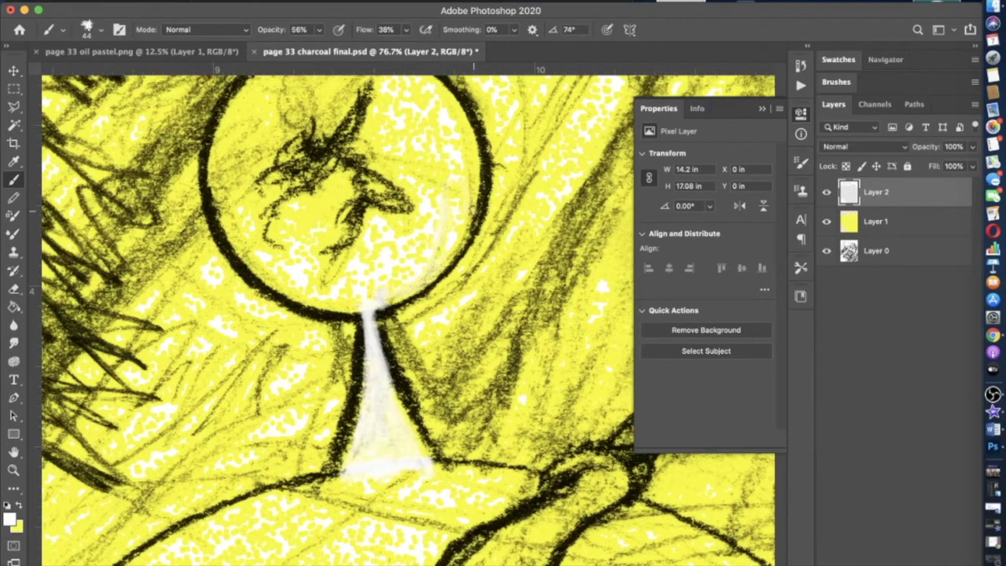
scroll(471, 195, "down", 5)
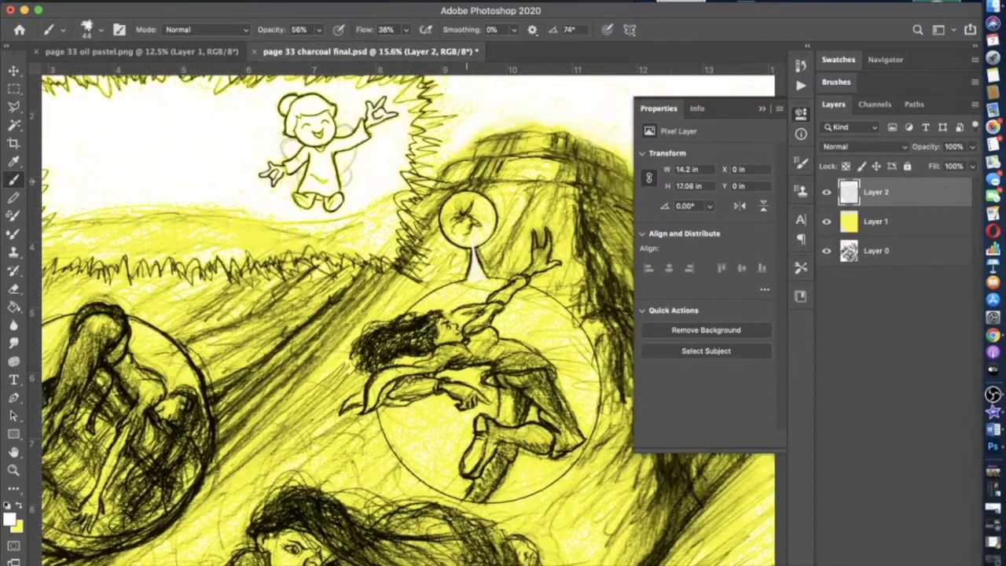
- Raise the brush opacity to 91% and paint white around the figure inside the small circle
scroll(470, 197, "up", 6)
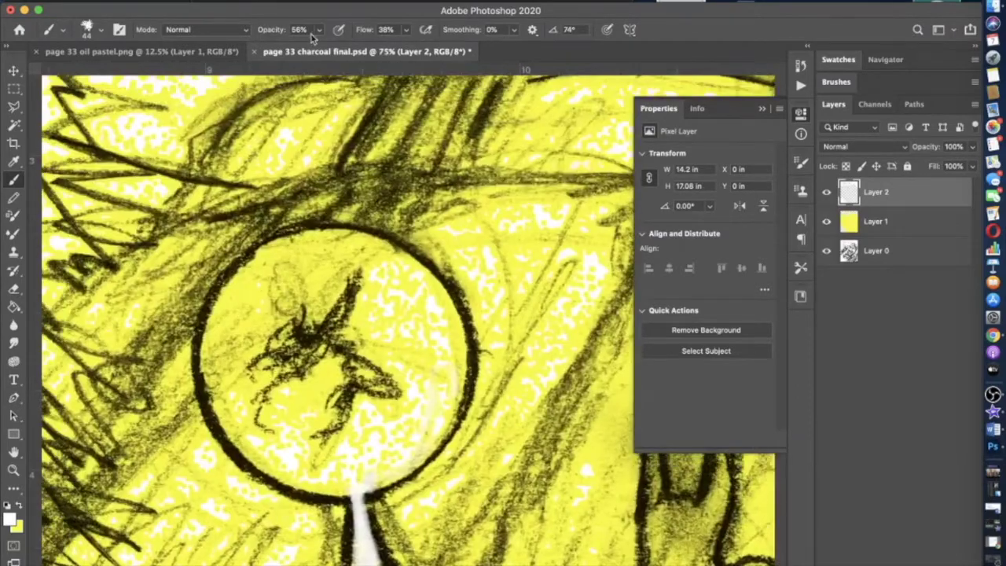
left_click_drag(319, 29, 342, 47)
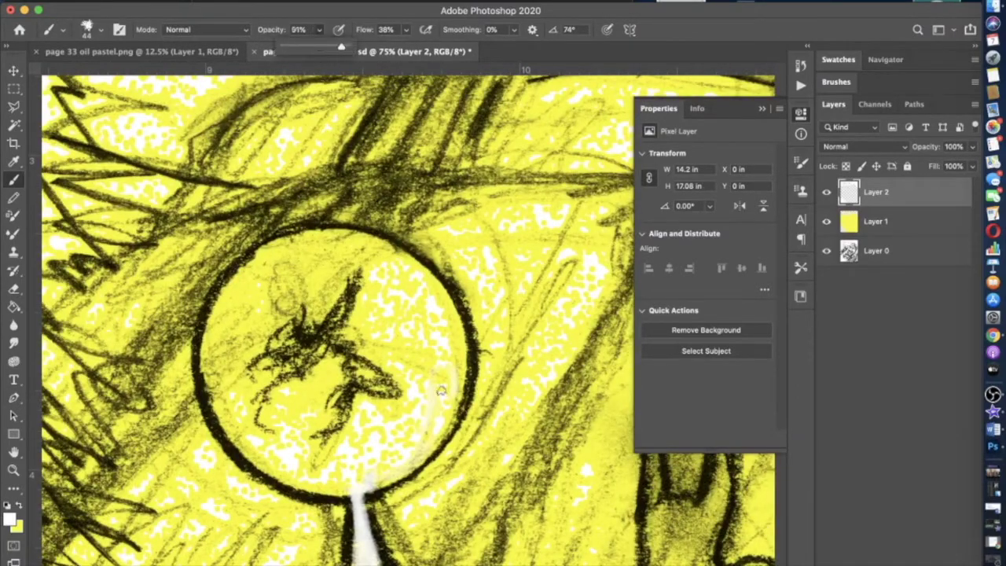
mouse_move(385, 326)
left_mouse_down()
mouse_move(311, 278)
mouse_move(232, 364)
mouse_move(249, 335)
mouse_move(219, 380)
mouse_move(223, 406)
mouse_move(287, 460)
left_mouse_up()
mouse_move(291, 411)
left_mouse_down()
mouse_move(330, 374)
mouse_move(314, 383)
mouse_move(261, 318)
left_mouse_up()
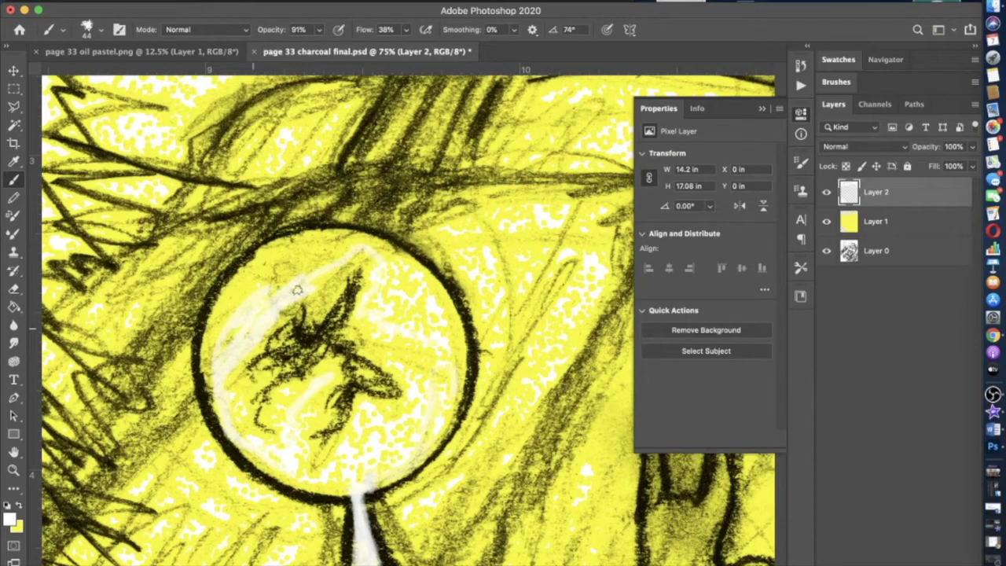
- Paint white along the outer edge of the pointing fingertip in the lower-right scene
scroll(297, 290, "down", 5)
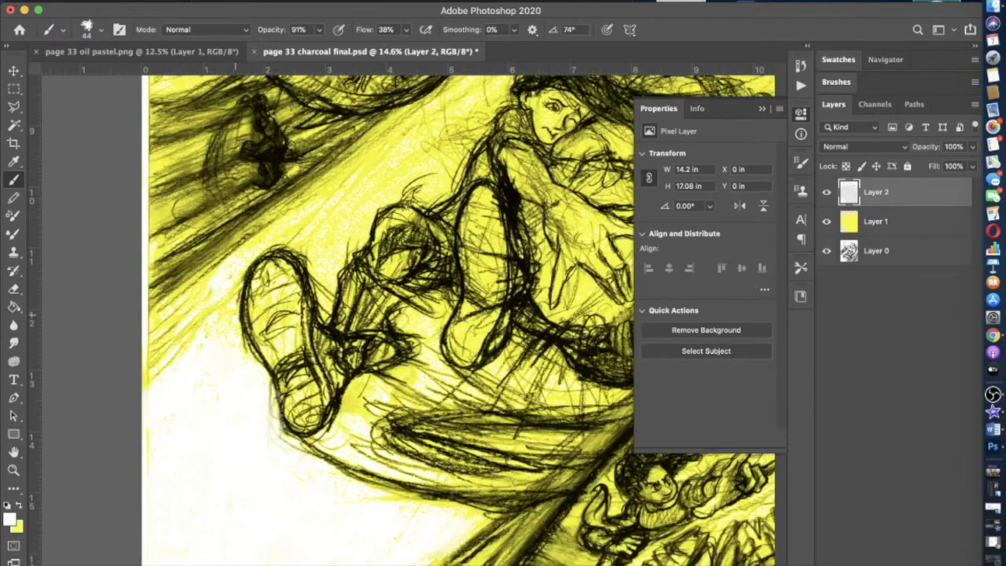
scroll(235, 315, "right", 5)
scroll(264, 301, "up", 8)
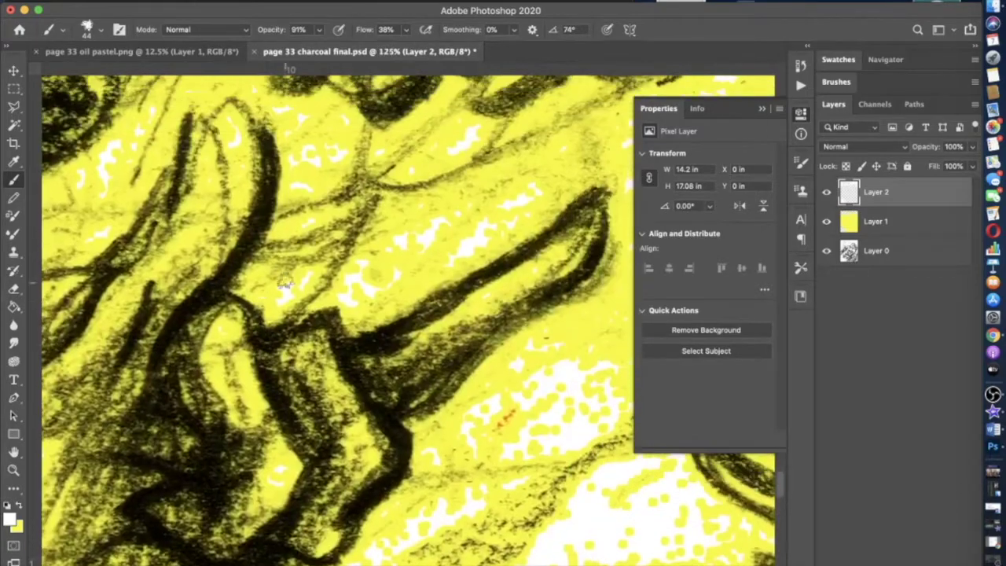
scroll(264, 300, "right", 1)
left_click_drag(598, 247, 571, 296)
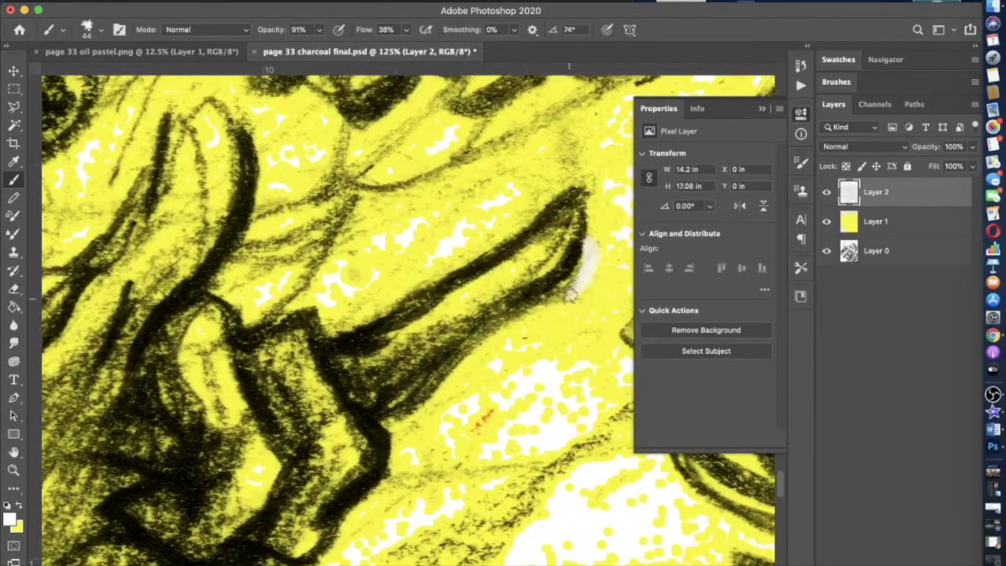
- Paint white inside the pointing finger and over the yellow areas above and below it
scroll(570, 294, "right", 4)
scroll(570, 293, "up", 2)
scroll(472, 359, "right", 2)
mouse_move(389, 387)
left_mouse_down()
mouse_move(449, 346)
mouse_move(475, 303)
mouse_move(477, 256)
mouse_move(370, 272)
mouse_move(331, 303)
left_mouse_up()
mouse_move(464, 187)
left_mouse_down()
mouse_move(314, 276)
mouse_move(479, 202)
mouse_move(426, 291)
mouse_move(460, 252)
mouse_move(431, 308)
mouse_move(271, 413)
mouse_move(232, 418)
mouse_move(287, 399)
mouse_move(331, 366)
left_mouse_up()
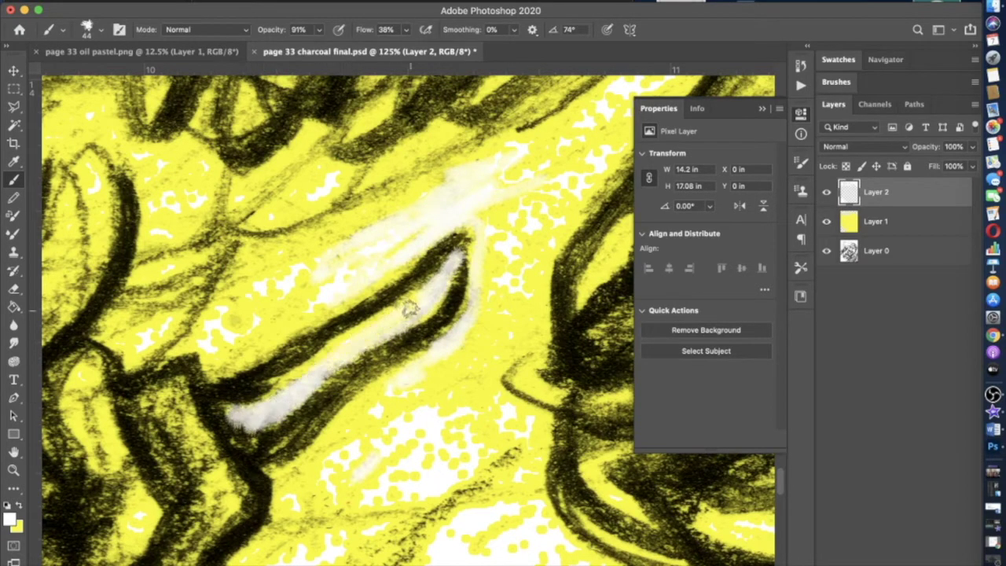
- Erase part of the white paint inside the pointing finger with the 35 px Eraser
left_click(13, 290)
mouse_move(305, 401)
left_mouse_down()
mouse_move(265, 418)
mouse_move(294, 425)
mouse_move(325, 396)
mouse_move(231, 420)
left_mouse_up()
scroll(408, 321, "down", 10)
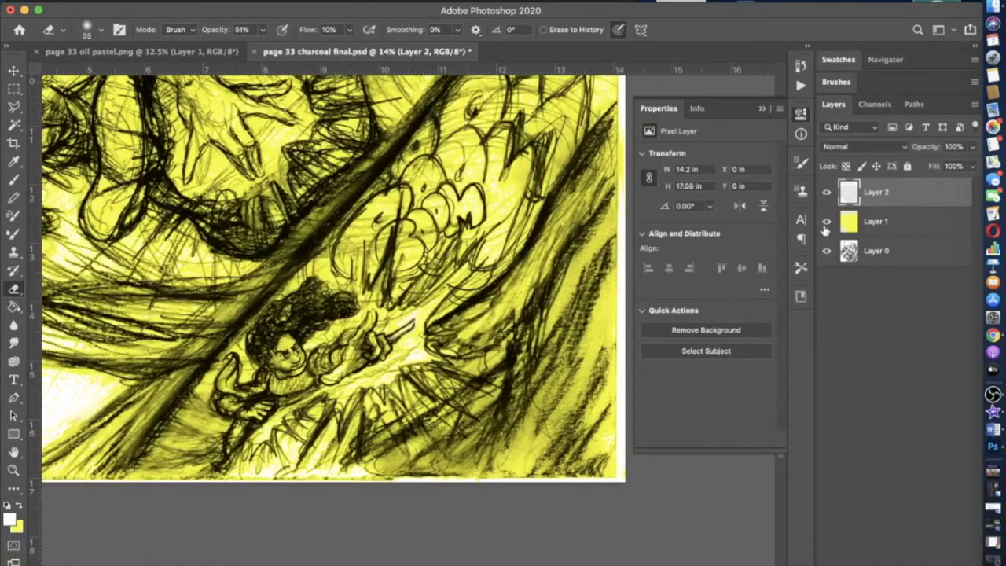
- Check the whole page by toggling the visibility of the yellow Layer 1 and the white Layer 2
left_click(826, 221)
scroll(468, 197, "down", 5)
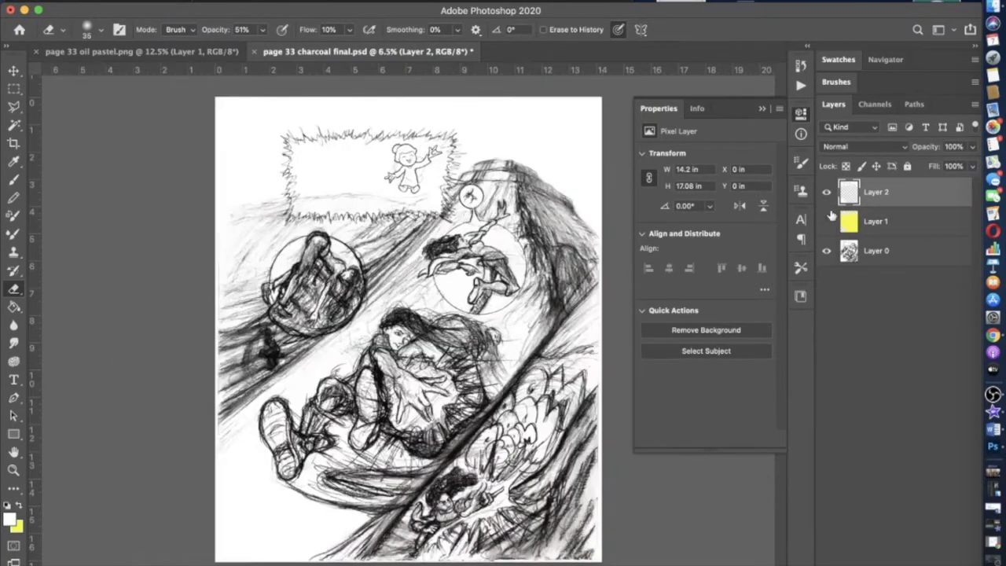
left_click(828, 220)
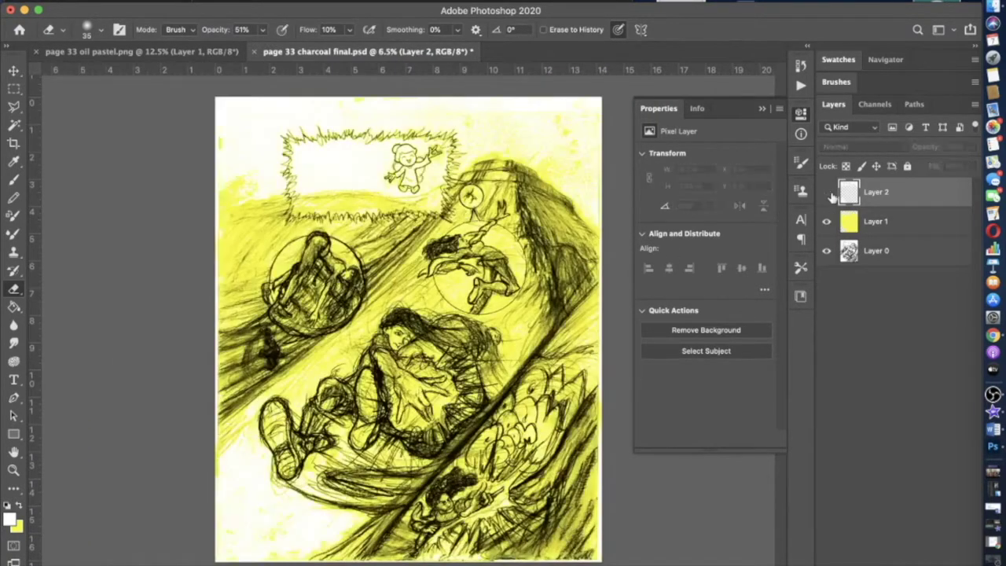
- Hide the yellow Layer 1 and flatten the image, discarding hidden layers
left_click(827, 221)
left_click(206, 2)
left_click(236, 521)
left_click(611, 202)
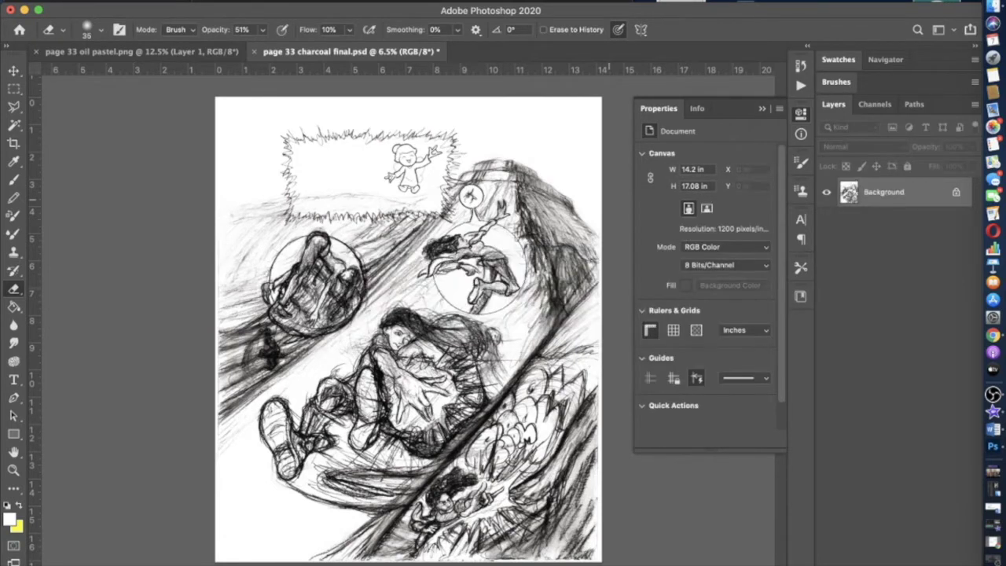
- Draw a text box about 5.11 by 2.24 in inside the jagged frame and fill it with 16 pt Lorem Ipsum placeholder text
key("t")
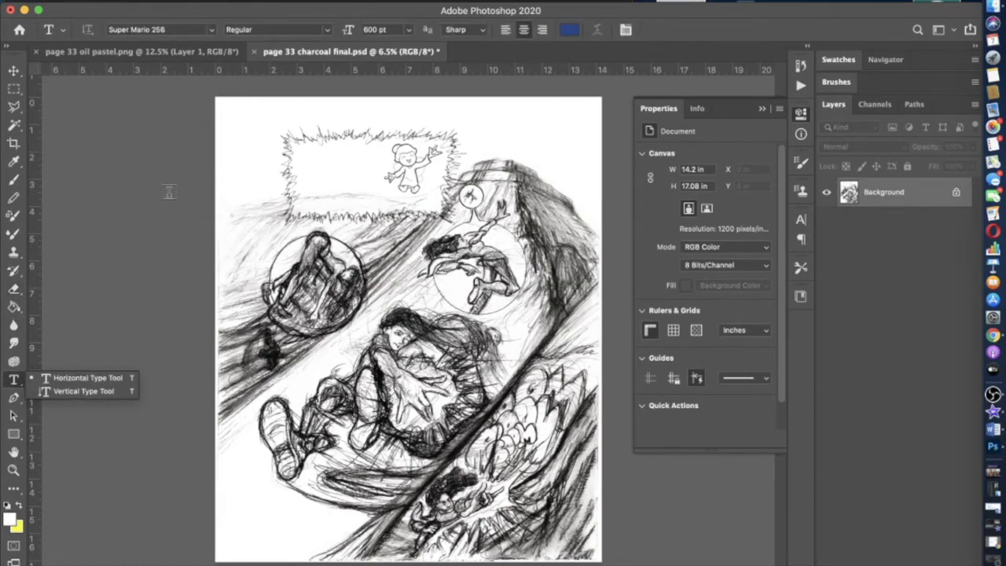
key("super+plus")
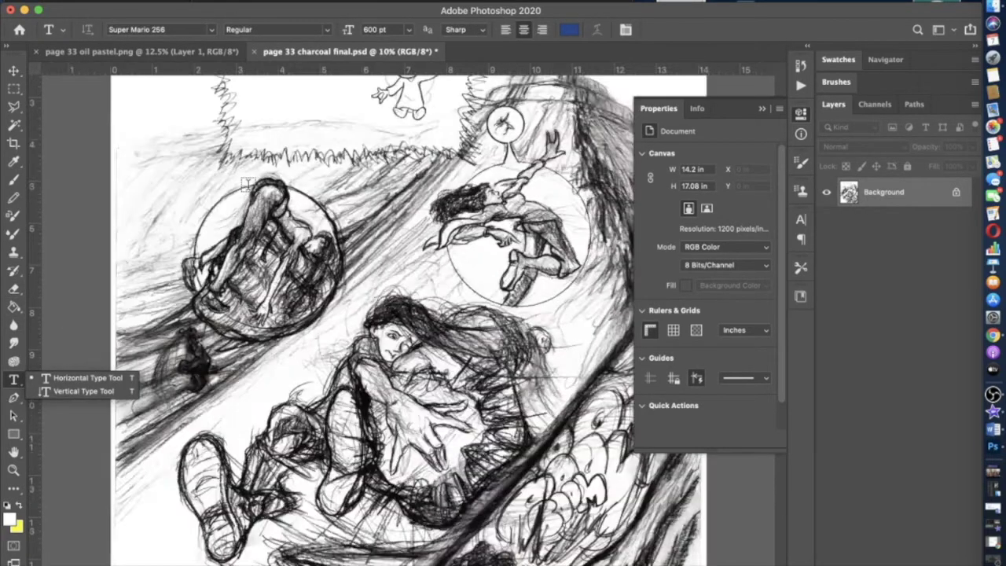
scroll(343, 171, "up", 3)
scroll(343, 171, "up", 2)
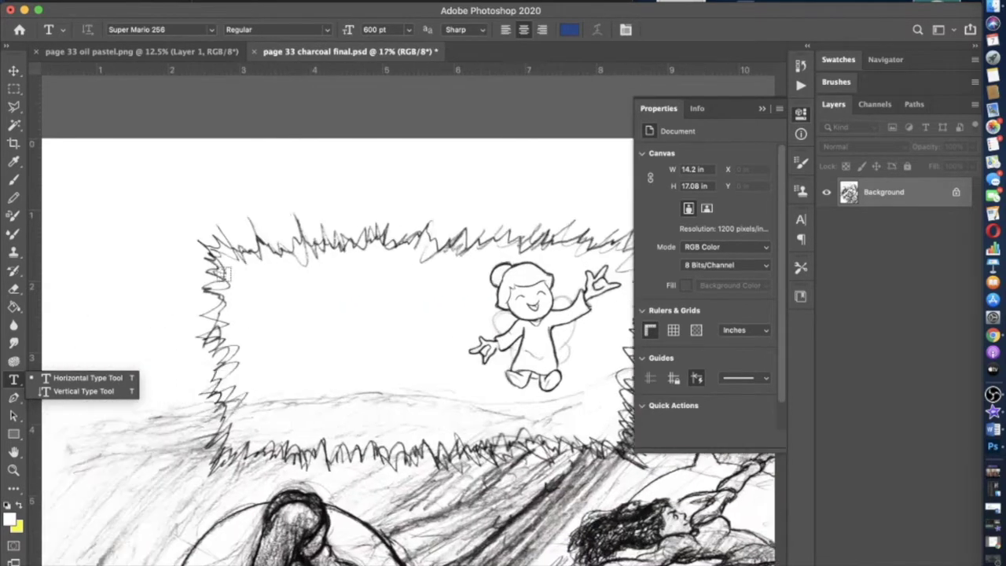
scroll(246, 270, "right", 1)
left_click_drag(201, 270, 564, 427)
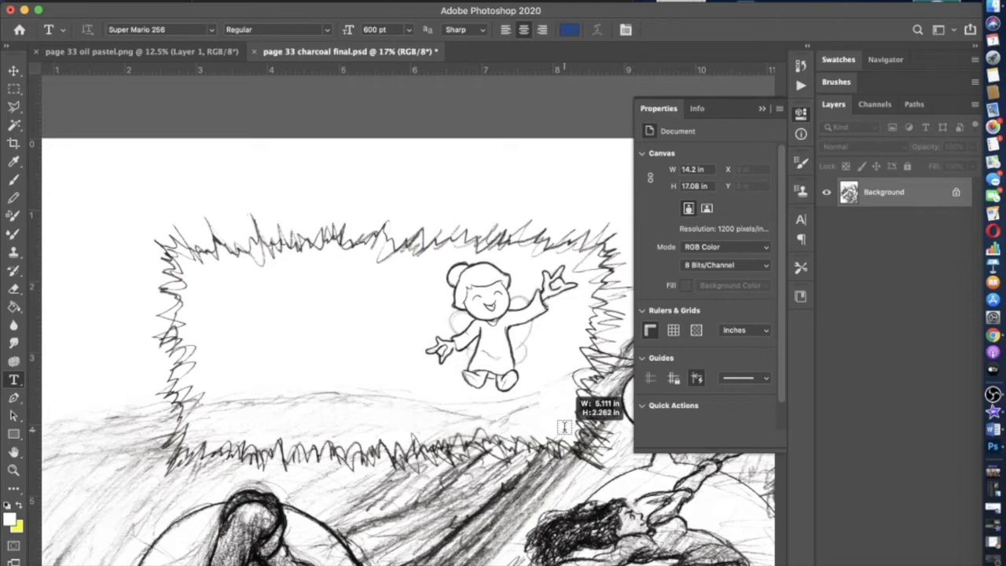
left_click_drag(565, 427, 565, 429)
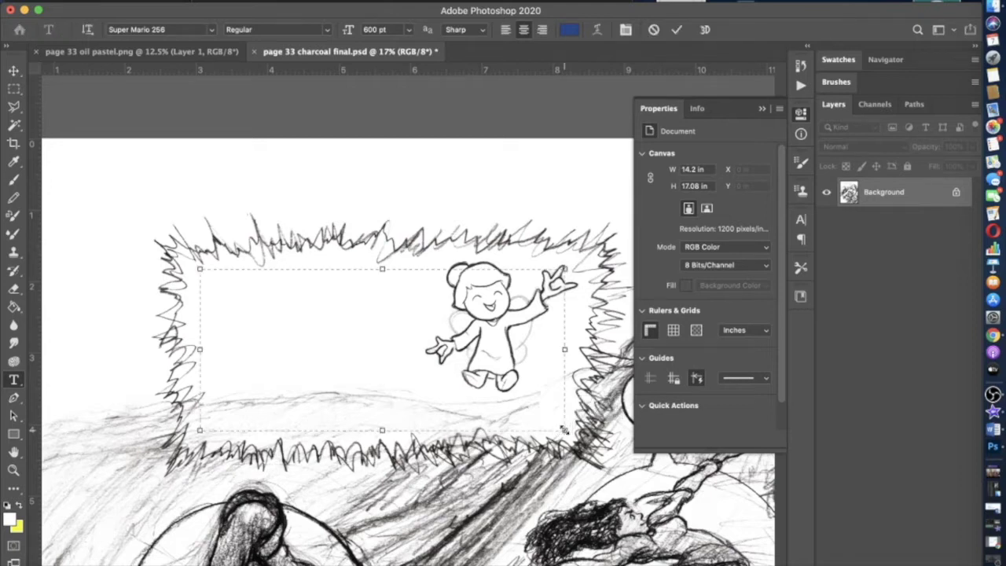
left_click_drag(375, 270, 383, 272)
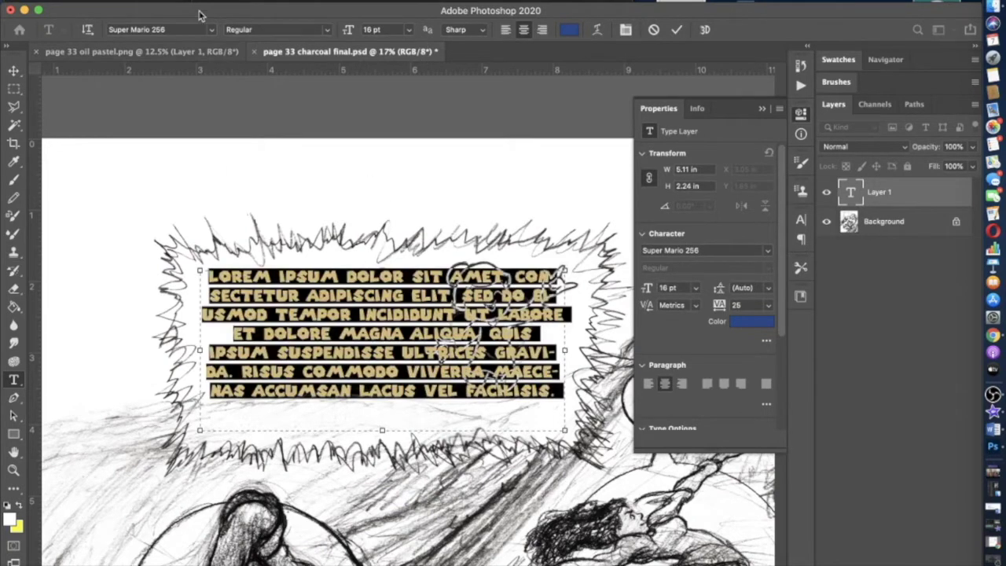
- Replace the placeholder with left-aligned black Pokemon GB text: "To scale this mountain, you will need the I Love Ya' hand symbol. I love this ability"
type("To")
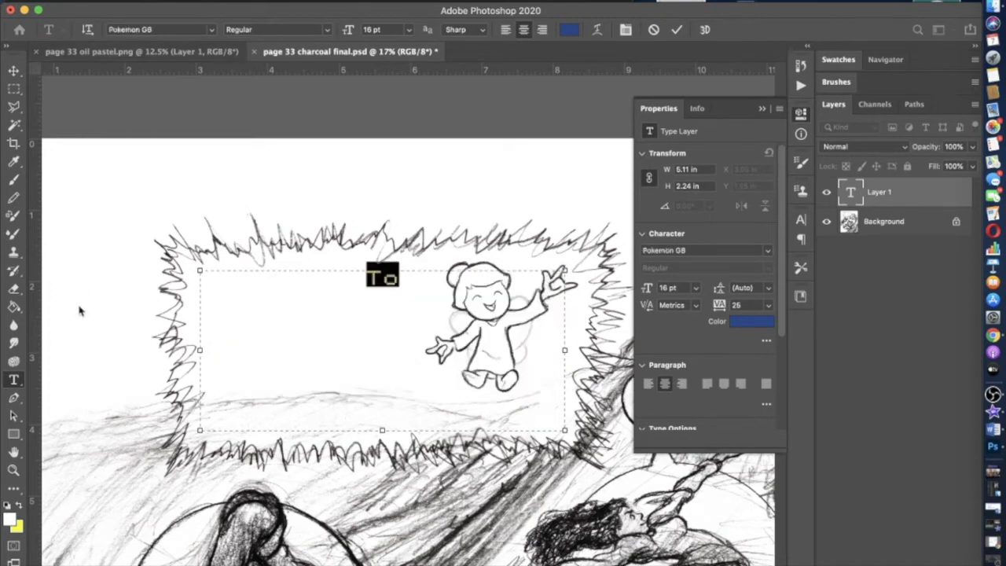
left_click(390, 279)
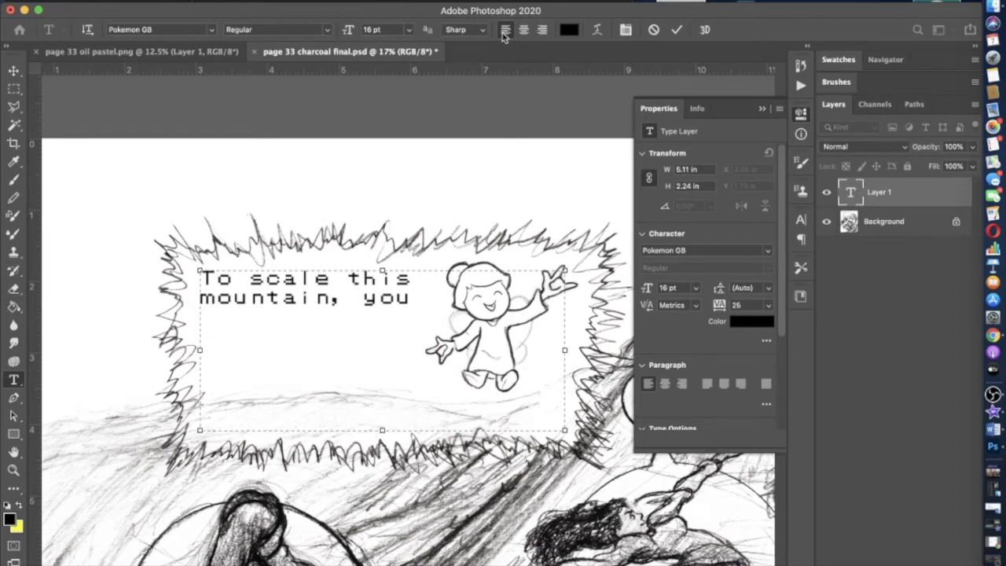
type("will need the I Love Ya' hand")
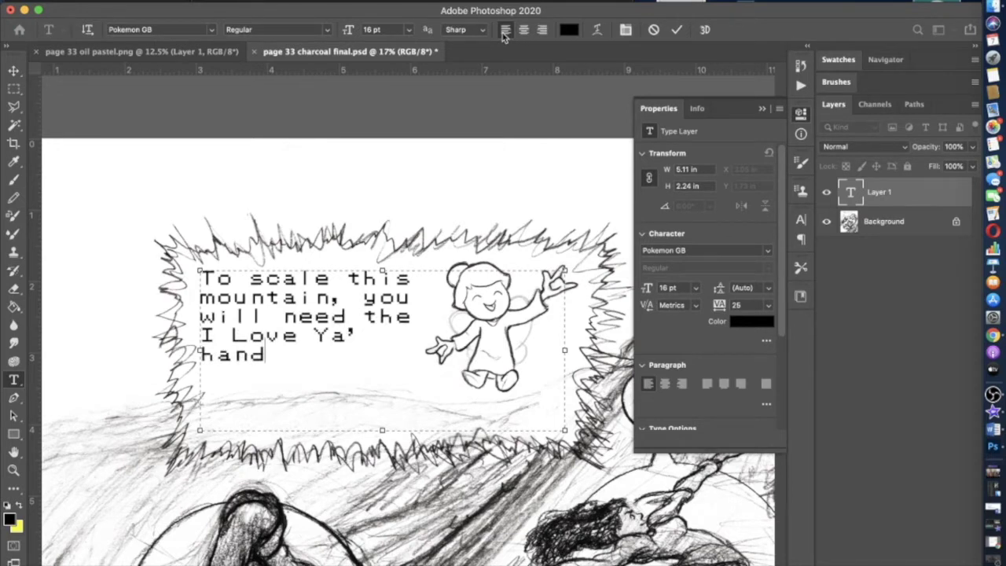
type("symbol.")
key("Return")
type("I love this ability")
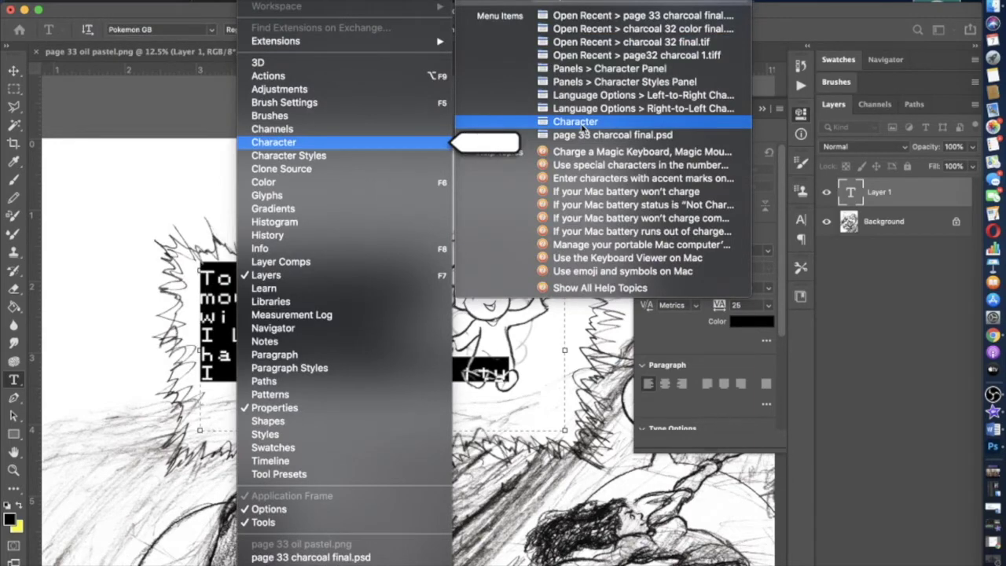
- Set the leading of the whole caption text to 25 pt
left_click(583, 130)
left_click(760, 259)
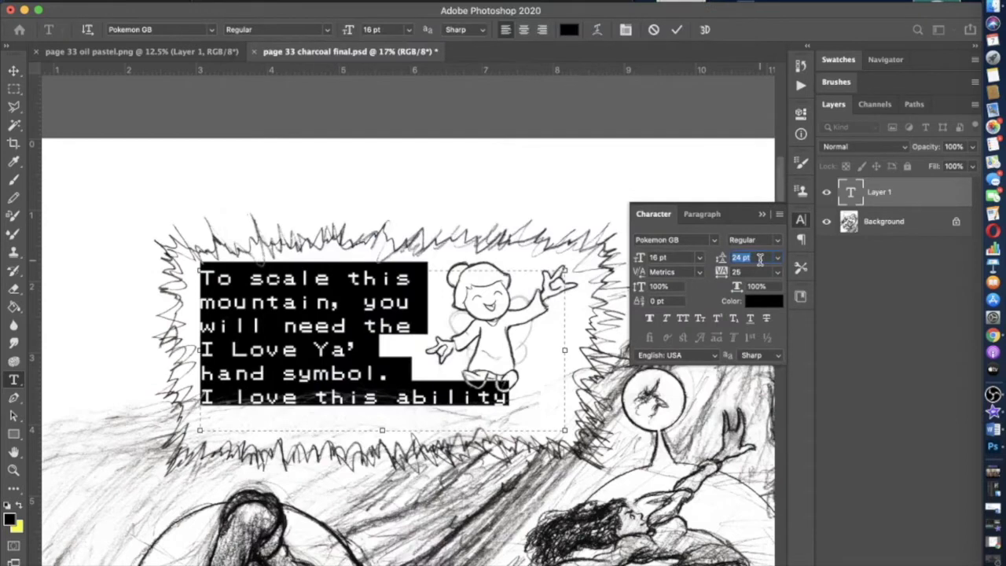
key("Up")
key("Up")
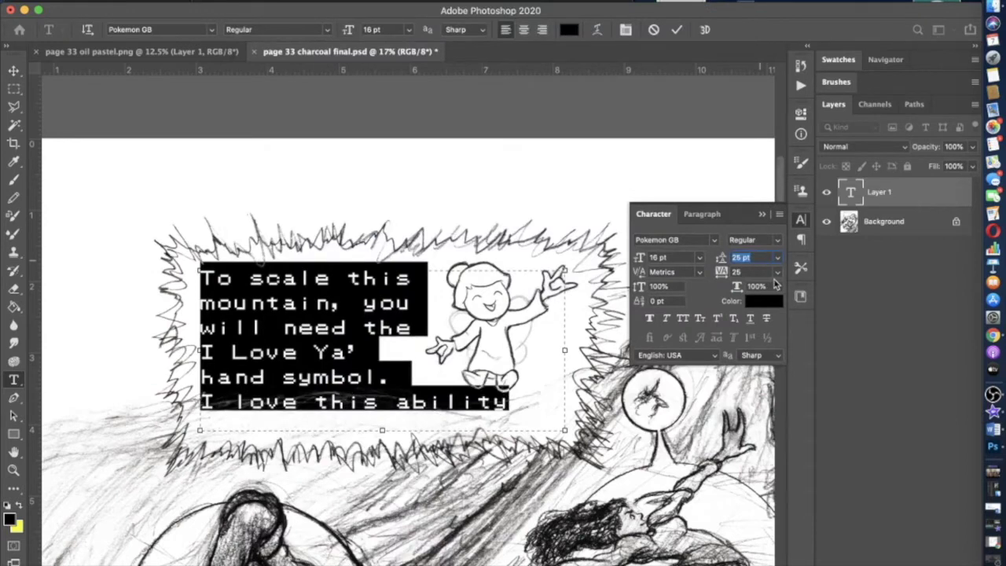
- Change the caption's kerning to Optical and set its tracking to 25
left_click(777, 272)
left_click(751, 352)
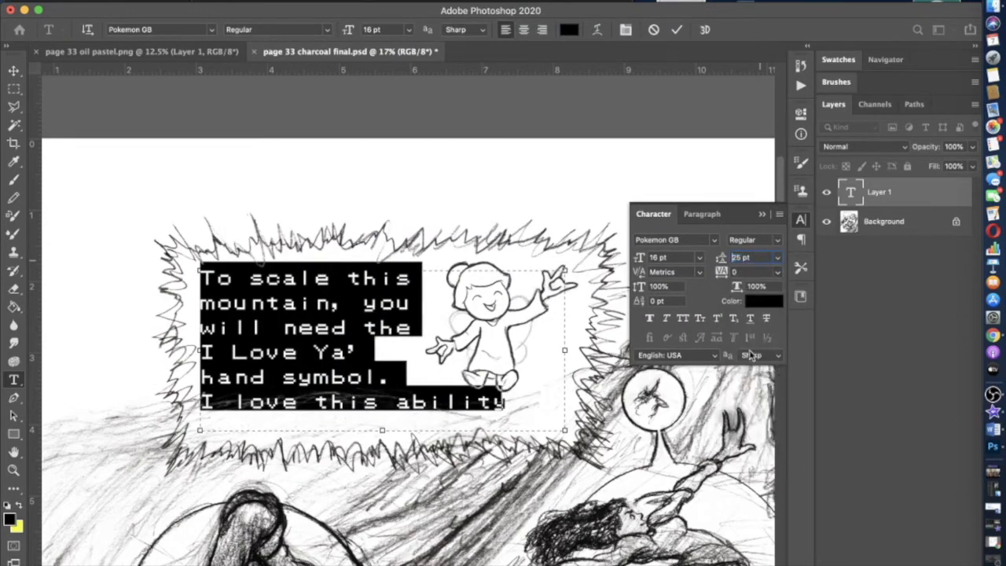
left_click(699, 272)
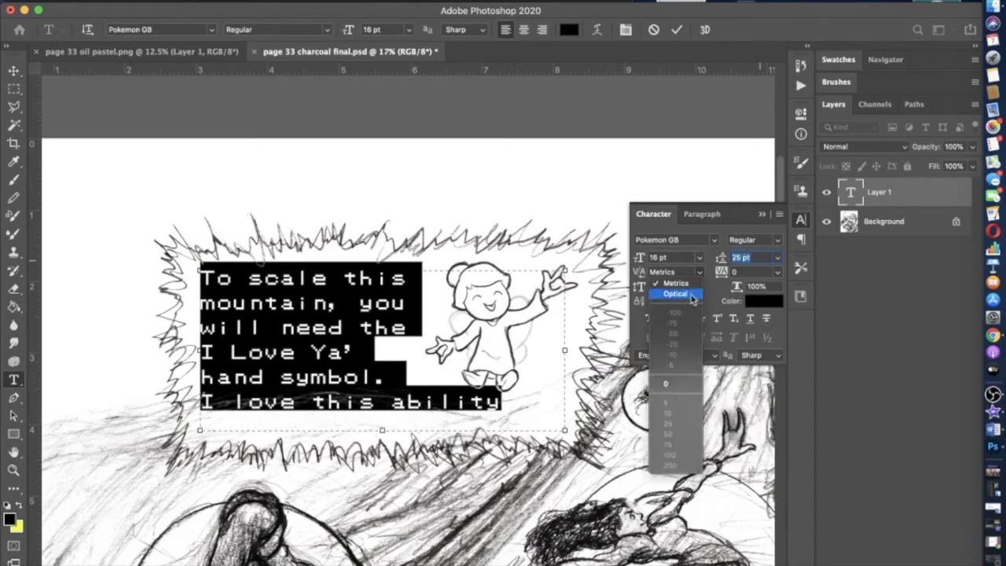
left_click(677, 294)
left_click(778, 272)
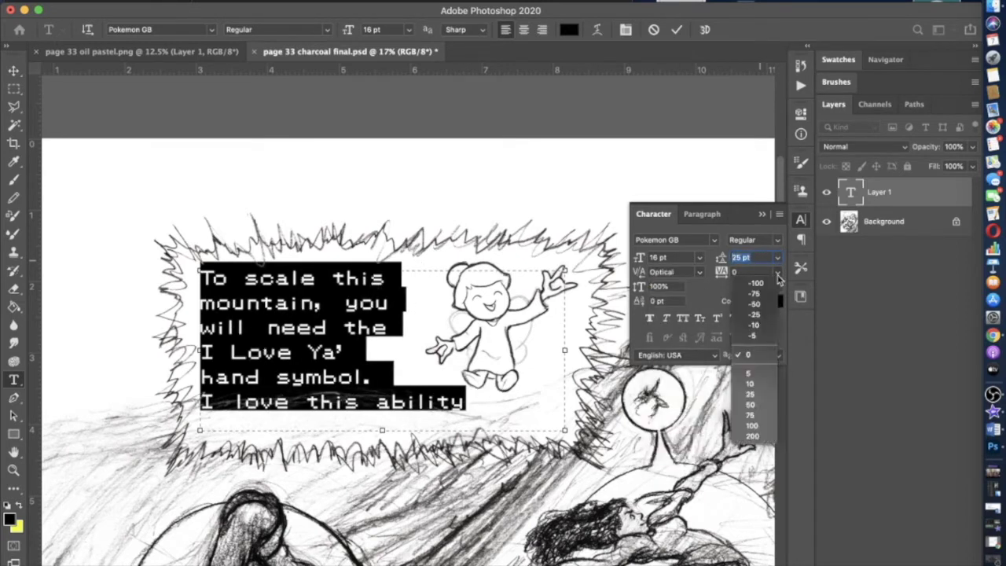
left_click(752, 398)
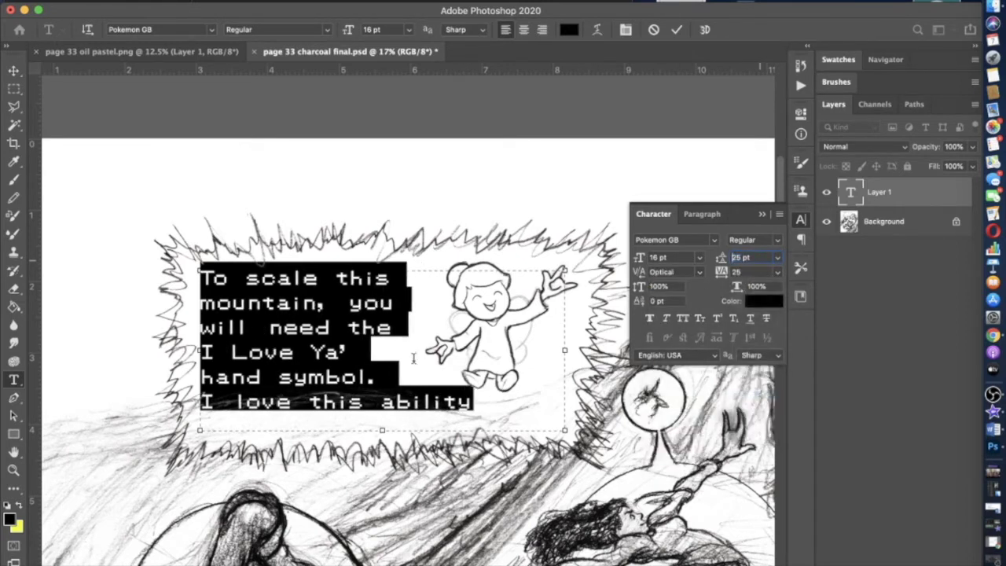
- Tighten the gap between "mountain," and "you" by setting the tracking of the space to -100
left_click(351, 308)
left_click_drag(349, 303, 333, 303)
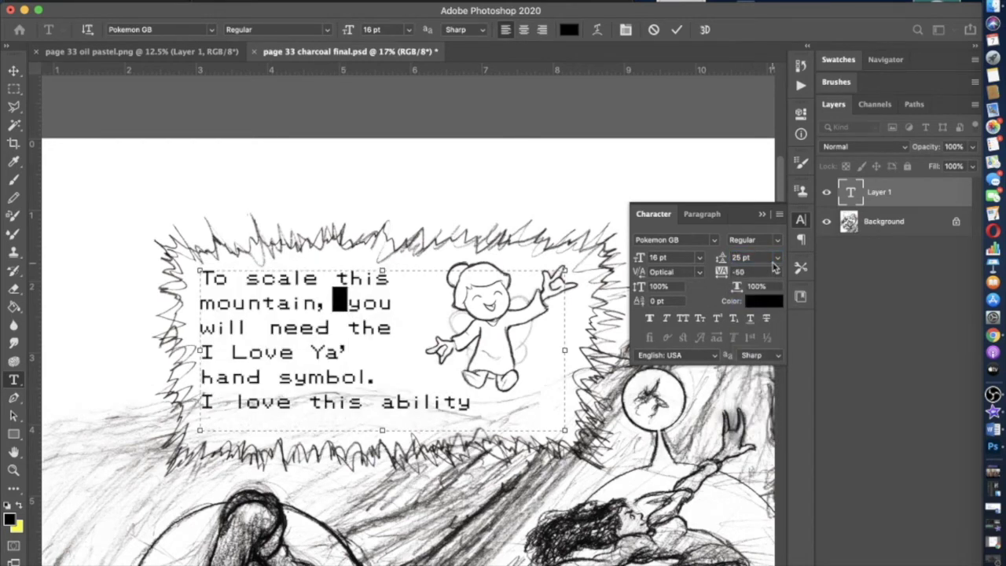
left_click(778, 272)
left_click(755, 285)
left_click(343, 338)
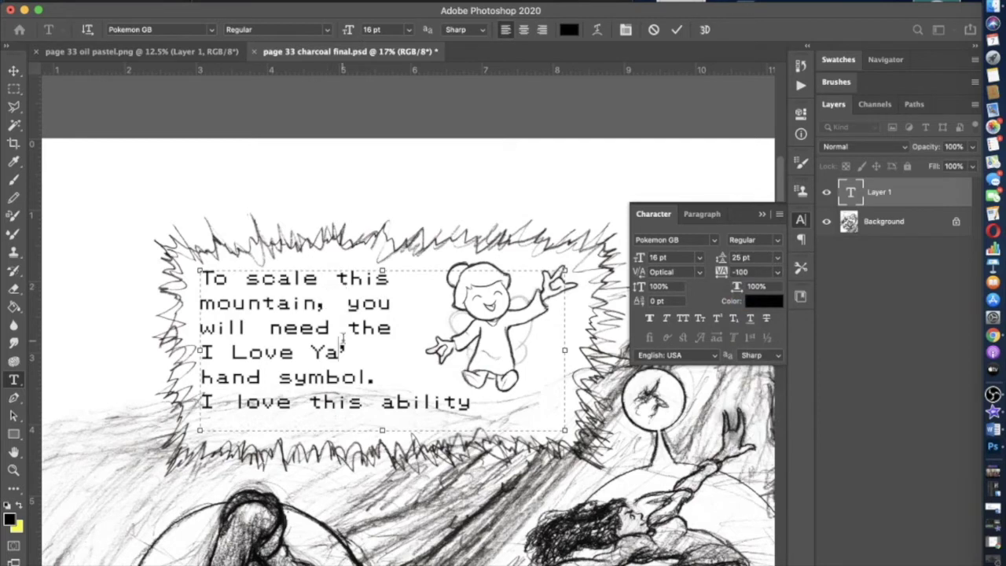
left_click(345, 303)
key("shift+Left")
left_click(777, 272)
left_click(756, 286)
left_click(408, 296)
left_click_drag(228, 277, 241, 277)
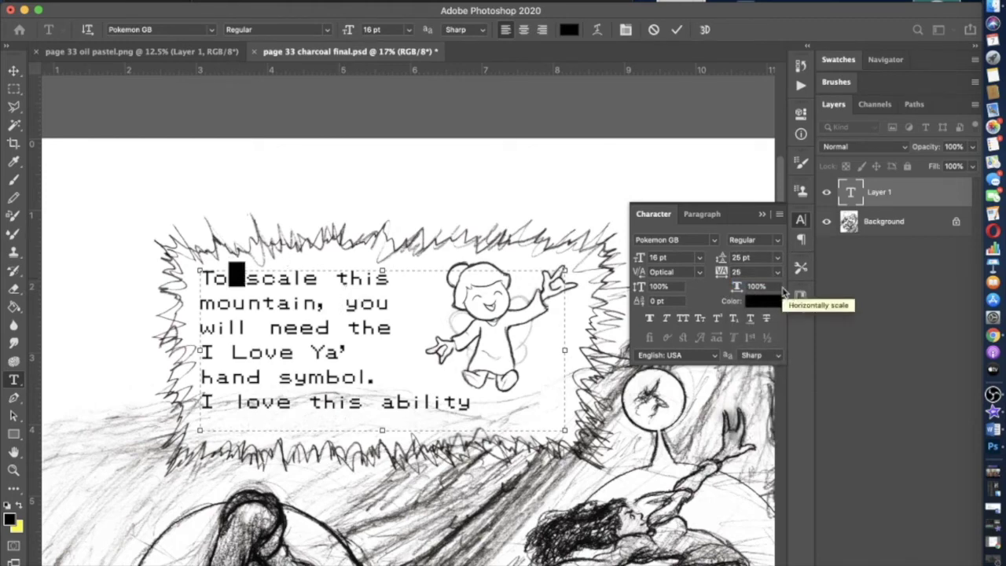
left_click(368, 350)
- Select and copy the exclamation mark ending the shield caption in page31.tif
scroll(368, 349, "down", 1)
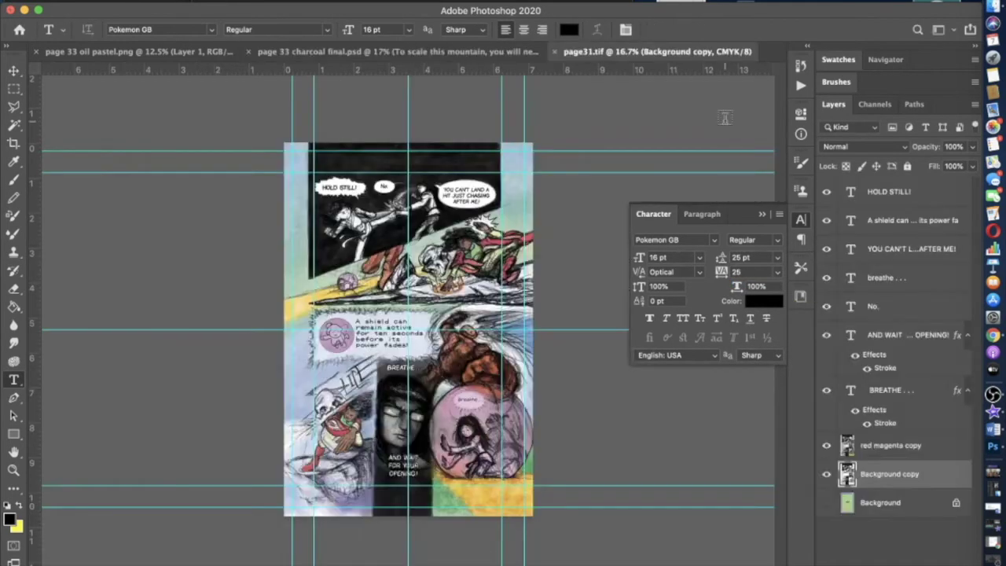
key("super+plus")
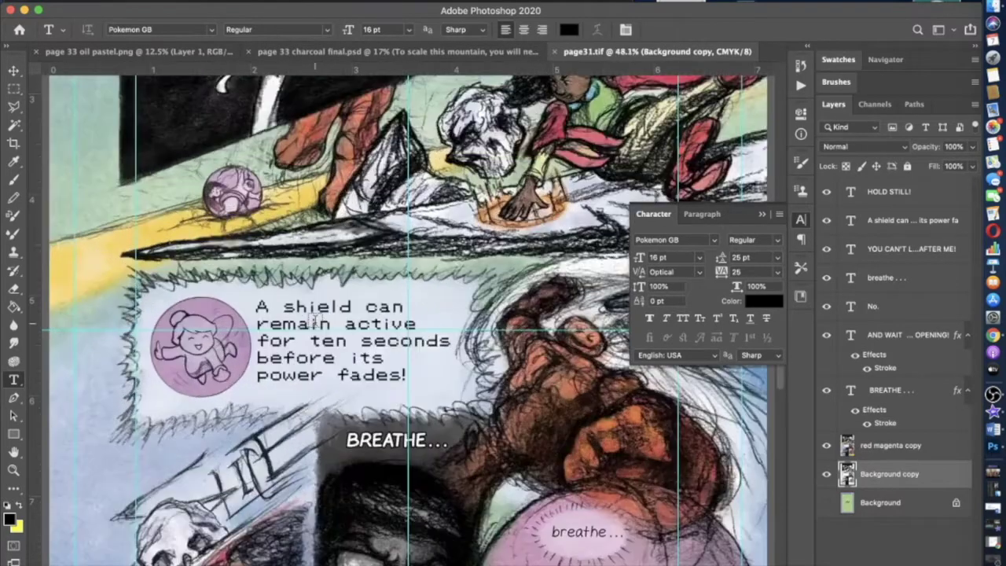
left_click(399, 405)
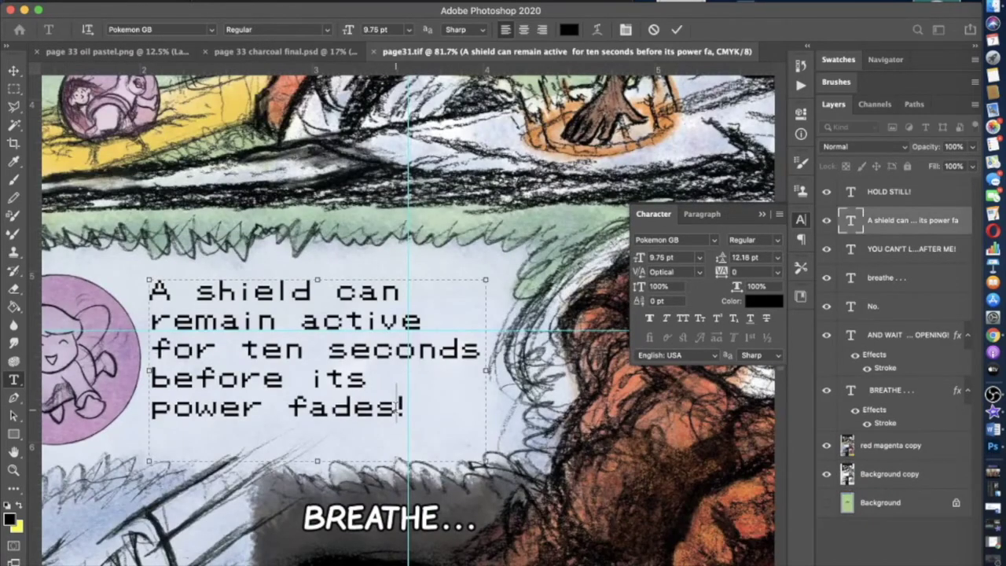
key("shift+Left")
- Paste the exclamation mark after "I love this ability" in page 33 charcoal final.psd and set its size to 16 pt
left_click(246, 52)
left_click(372, 316)
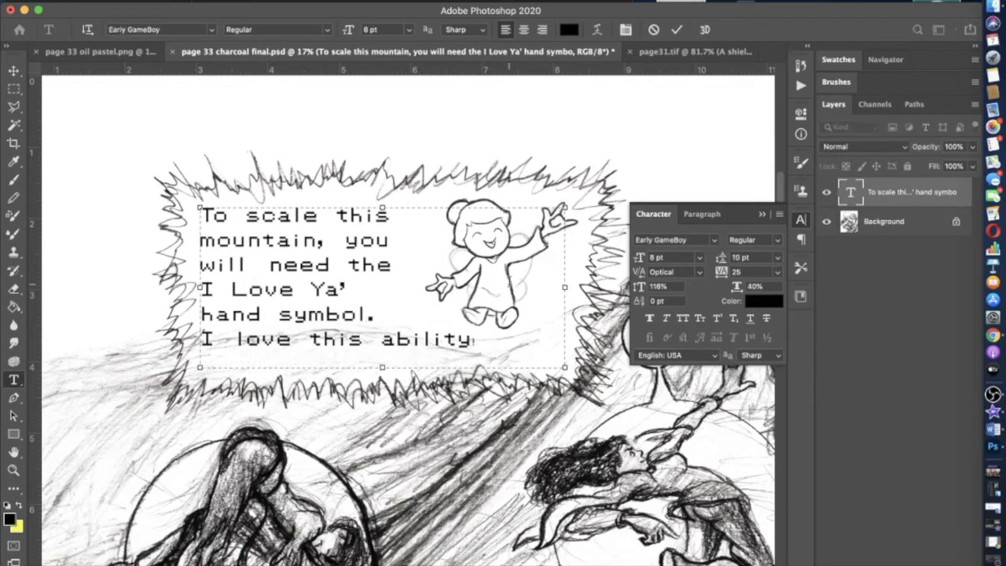
left_click(385, 31)
type("18")
key("Return")
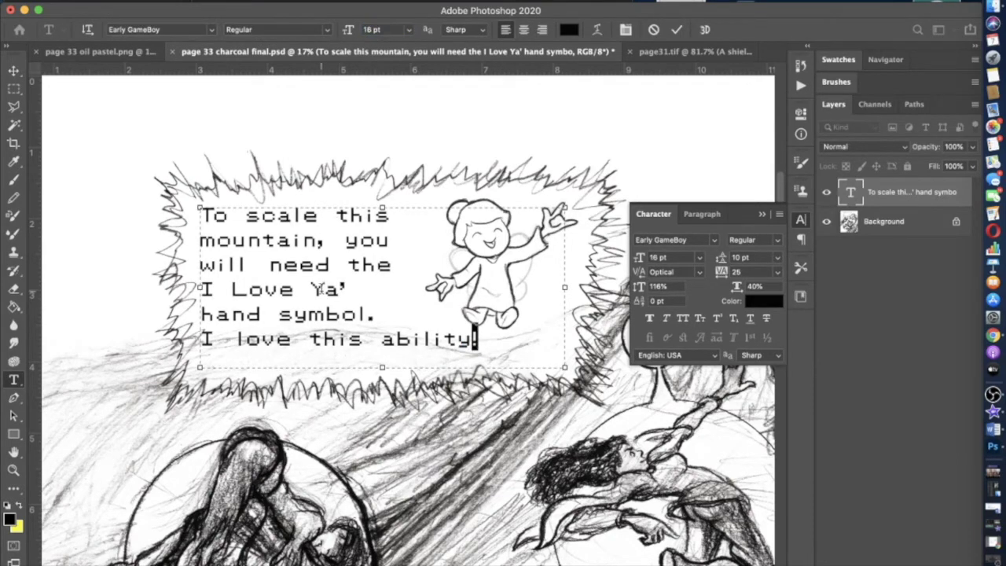
- Nudge the caption text layer slightly down and to the right inside the jagged frame with the Move tool
left_click(14, 73)
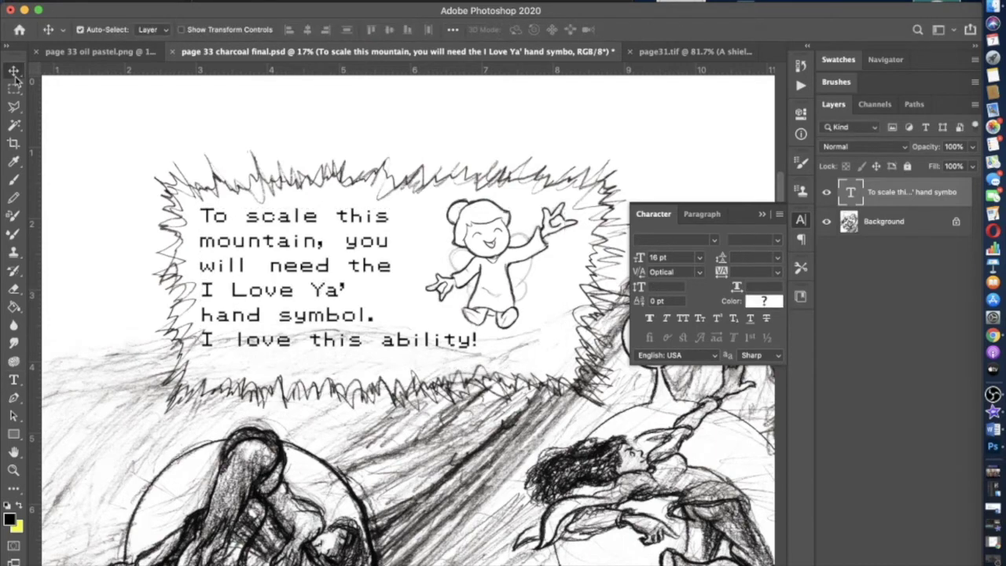
key("shift+Down")
key("shift+Down")
key("shift+Down")
key("shift+Down")
key("shift+Down")
key("shift+Down")
key("shift+Right")
key("shift+Right")
key("shift+Right")
key("shift+Right")
key("shift+Right")
key("shift+Right")
key("shift+Right")
key("shift+Right")
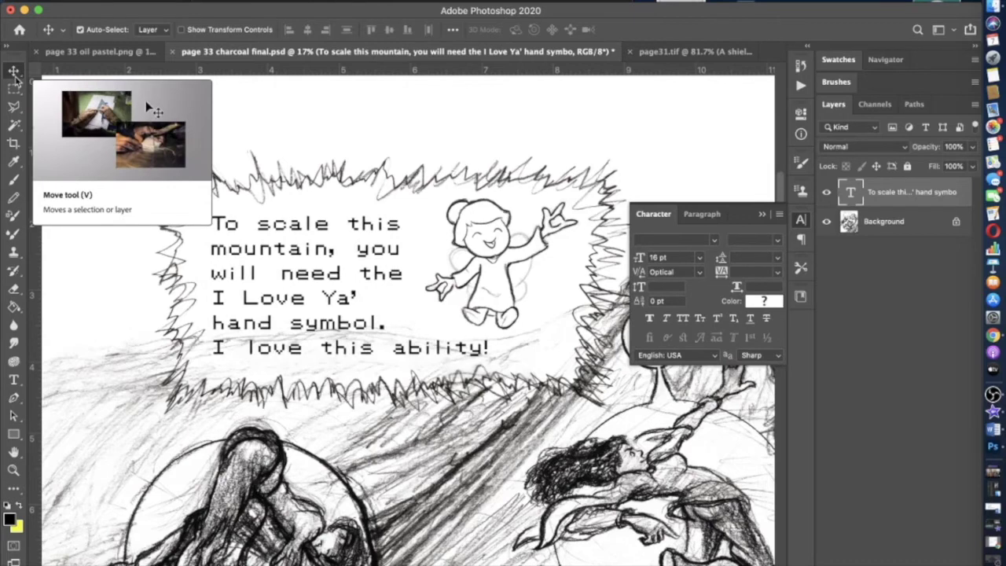
key("shift+Down")
key("shift+Down")
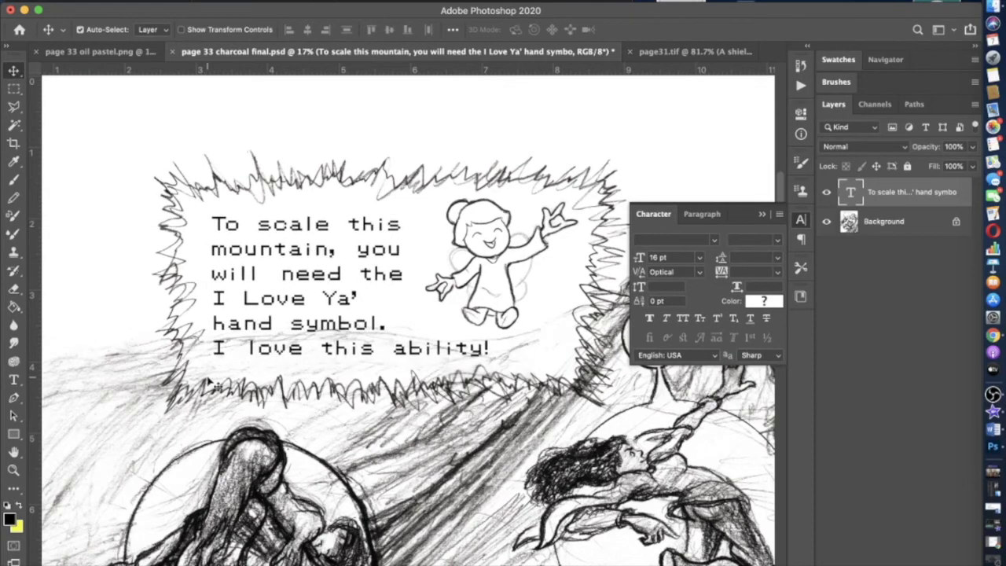
- Add a new layer directly above the Background and set the foreground colour to white
key("super+minus")
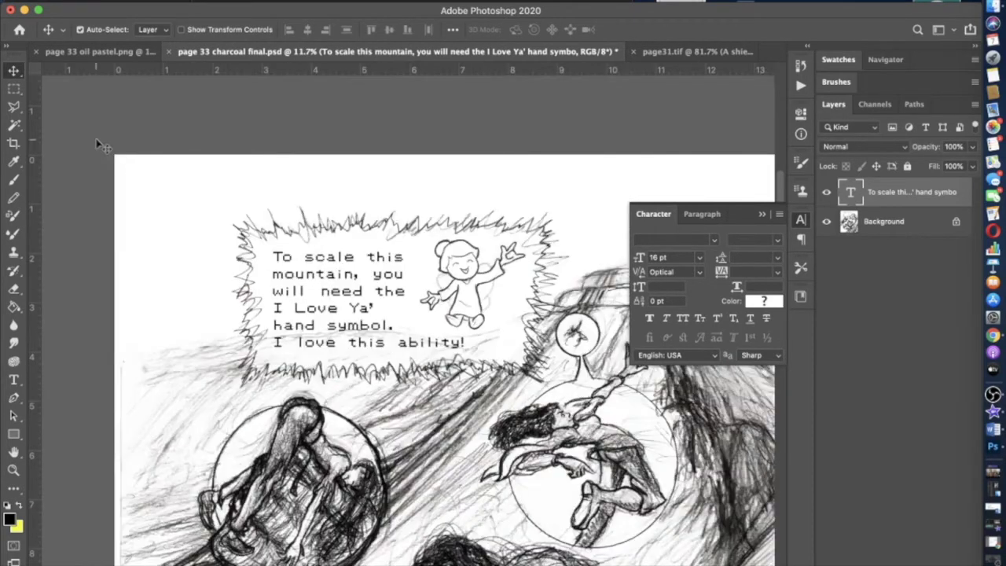
scroll(458, 248, "up", 5)
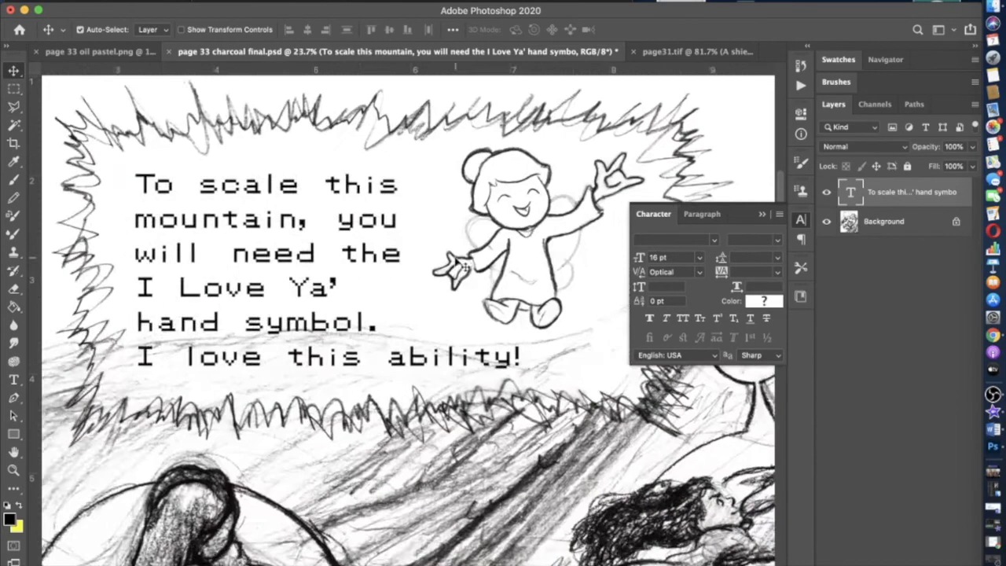
scroll(463, 265, "down", 5)
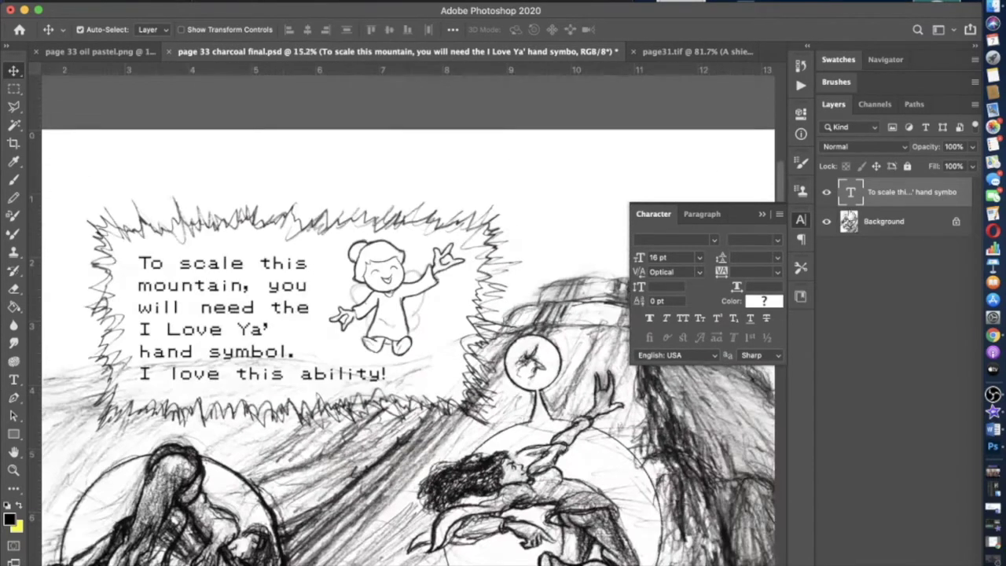
left_click(909, 226)
key("super+alt+shift+n")
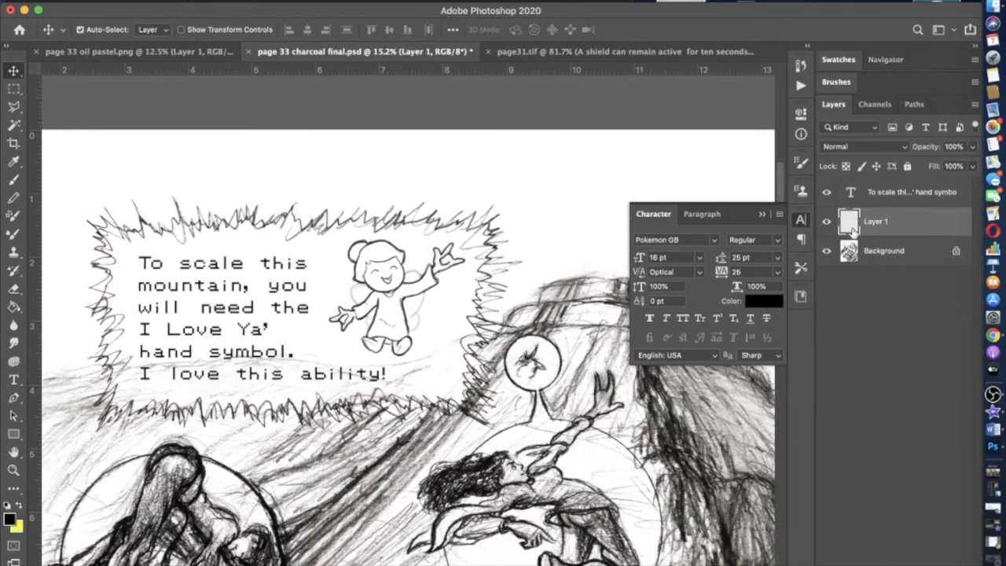
left_click(10, 519)
left_click(461, 155)
key("Return")
key("v")
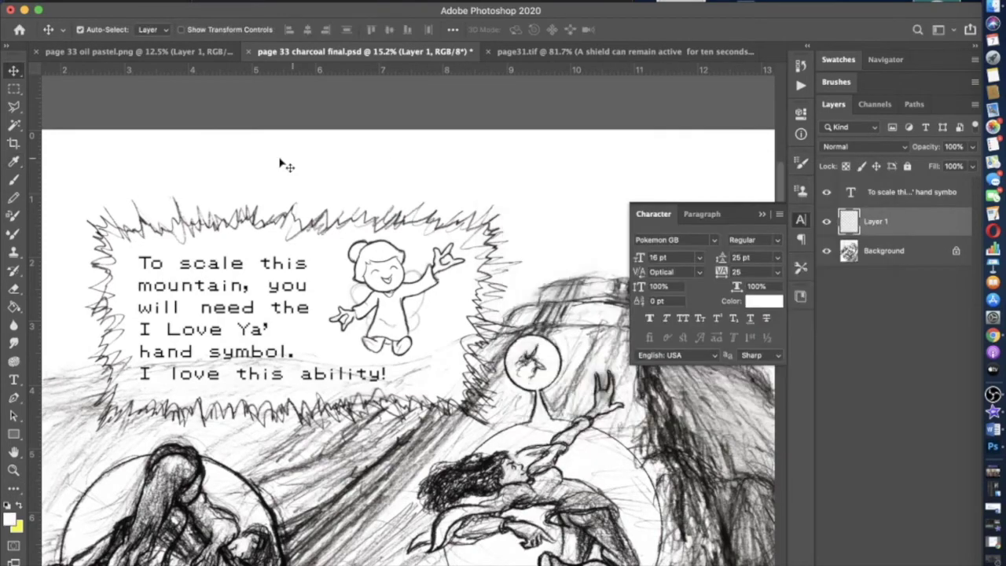
- Set up the Brush with a size of 364 px and 70% opacity
left_click(16, 179)
left_click(318, 30)
left_click(308, 47)
left_click(97, 33)
left_click(139, 73)
type("364")
key("Return")
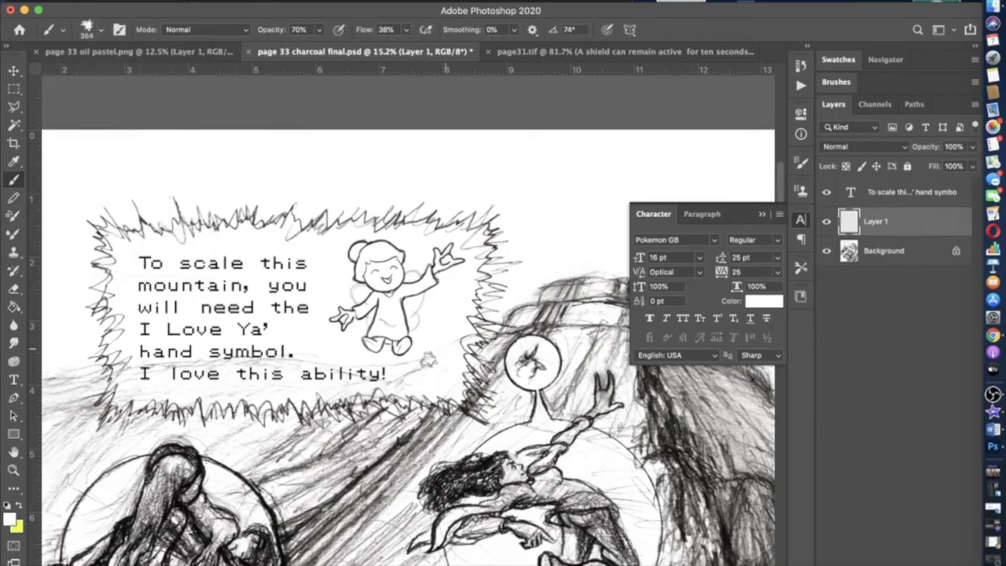
- Paint white over the charcoal marks behind the caption's last line and set the brush opacity to 76%
left_click(319, 29)
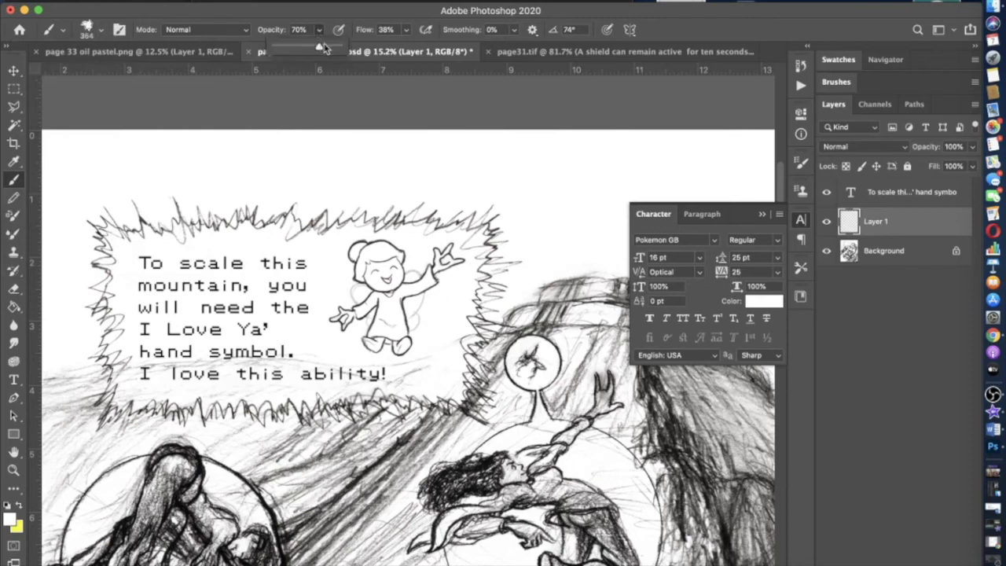
left_click(423, 370)
mouse_move(406, 368)
left_mouse_down()
mouse_move(414, 378)
mouse_move(261, 372)
left_mouse_up()
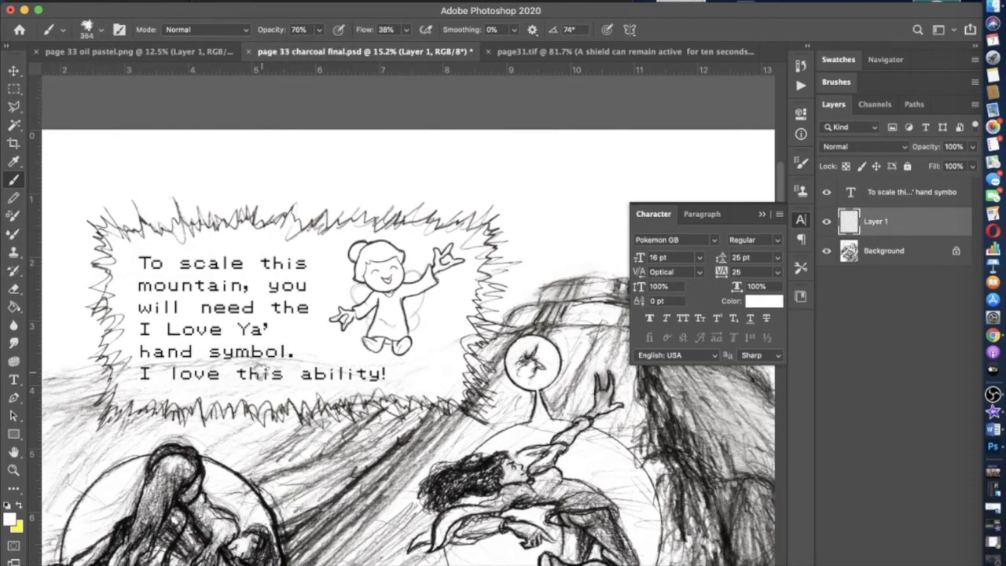
key("7")
key("6")
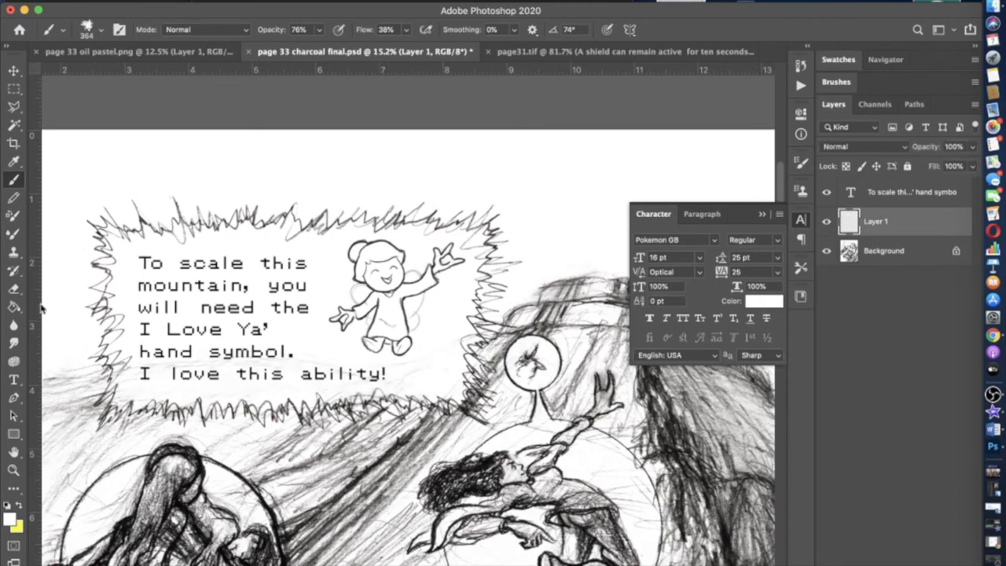
- Softly erase the white paint along the frame's lower part with a 444 px Eraser at 28% opacity
left_click(12, 289)
left_click(262, 30)
left_click(246, 49)
left_click(101, 30)
left_click(151, 71)
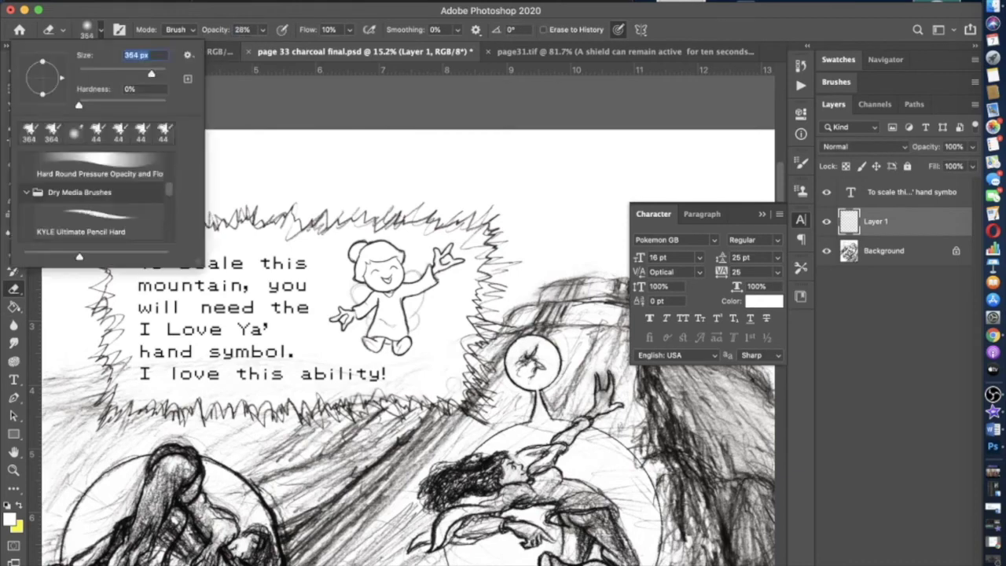
left_click(156, 72)
left_click(438, 370)
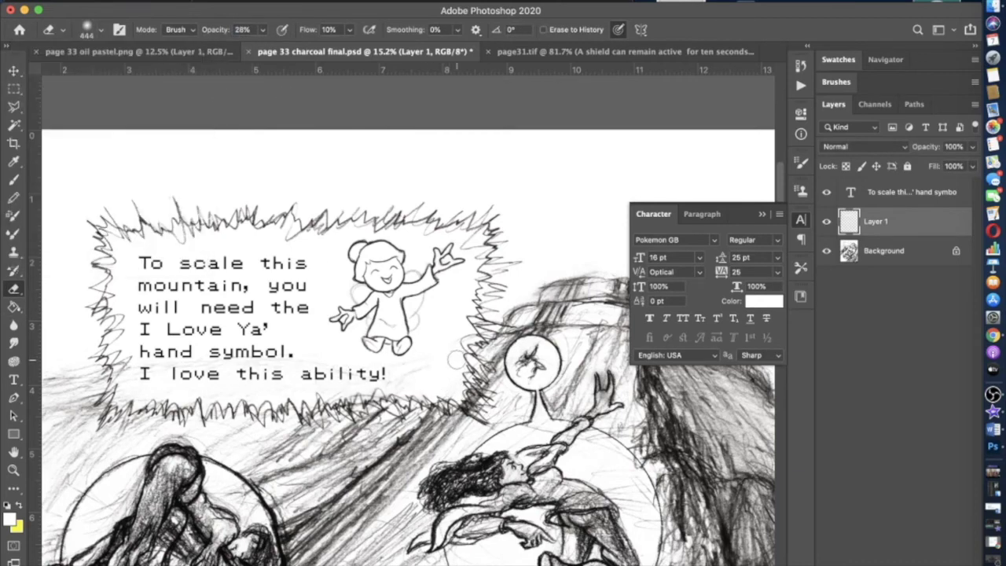
mouse_move(234, 396)
left_mouse_down()
mouse_move(127, 396)
mouse_move(124, 362)
left_mouse_up()
- Check the page with the white Layer 1 toggled, and merge Layer 1 with the Background
key("super+minus")
key("super+minus")
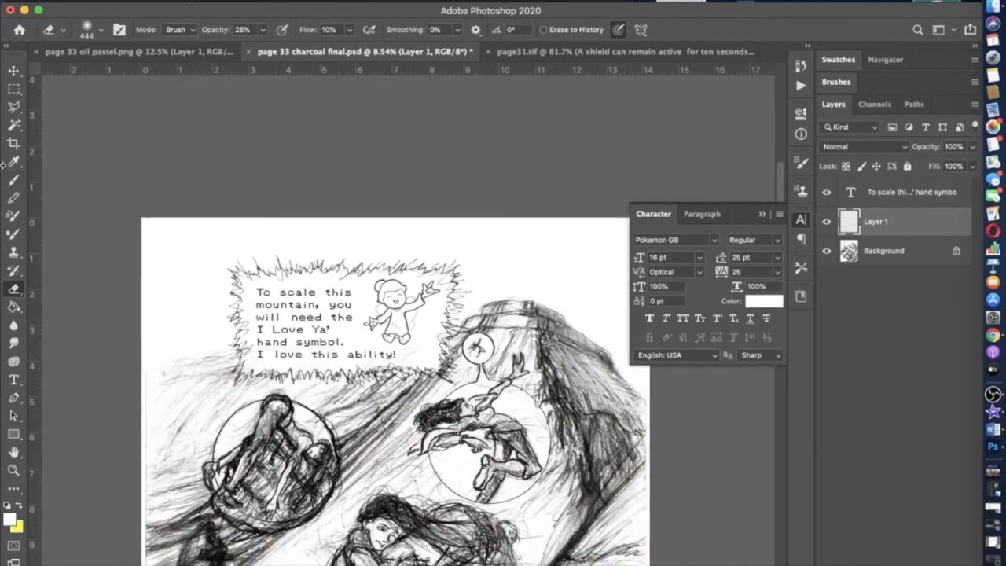
scroll(216, 243, "down", 3)
left_click(825, 224)
left_click(850, 248, "shift")
right_click(873, 245)
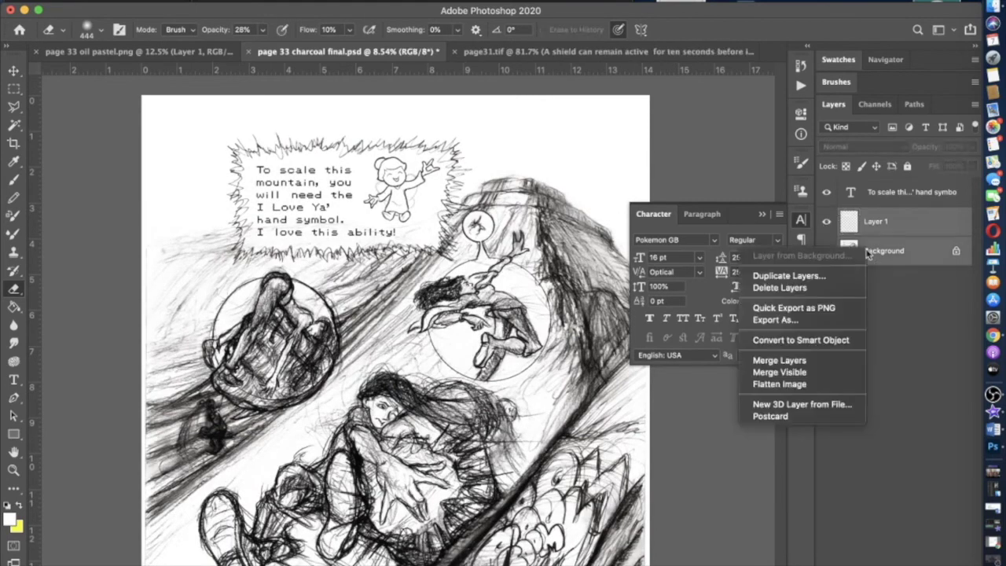
left_click(798, 357)
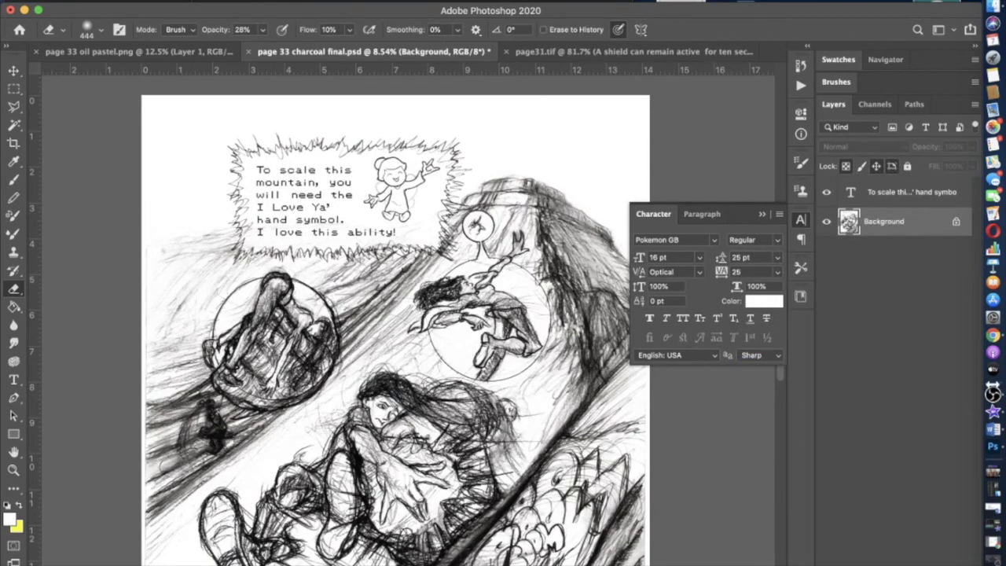